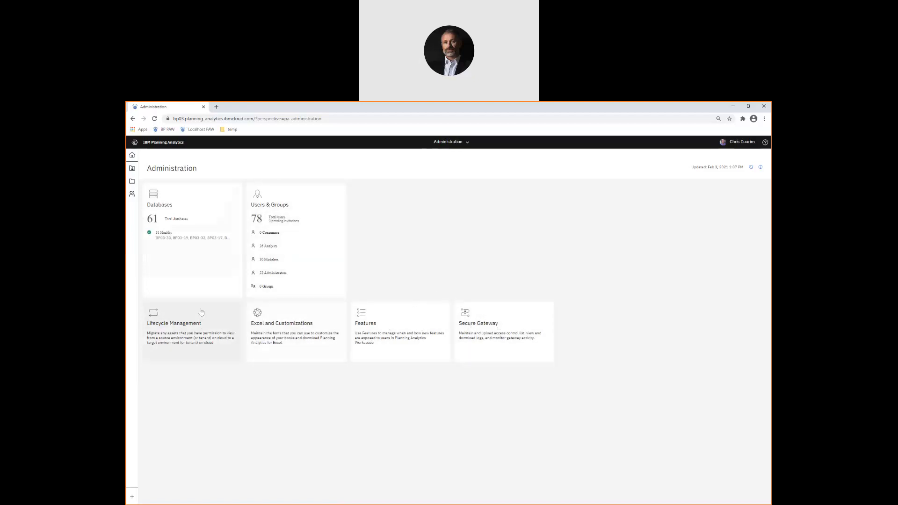
# Step: Open the details of database BP03-11 from the list of databases
pyautogui.click(173, 235)
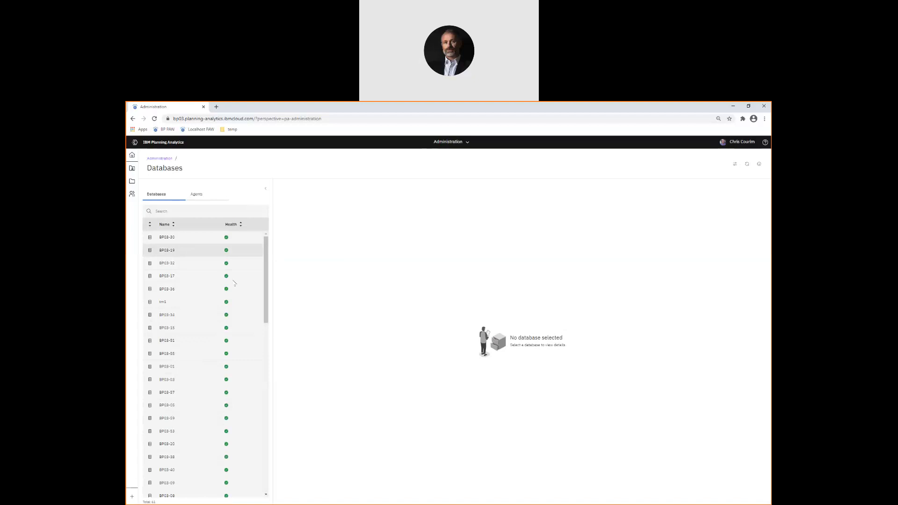
pyautogui.moveTo(266, 280); pyautogui.dragTo(272, 495)
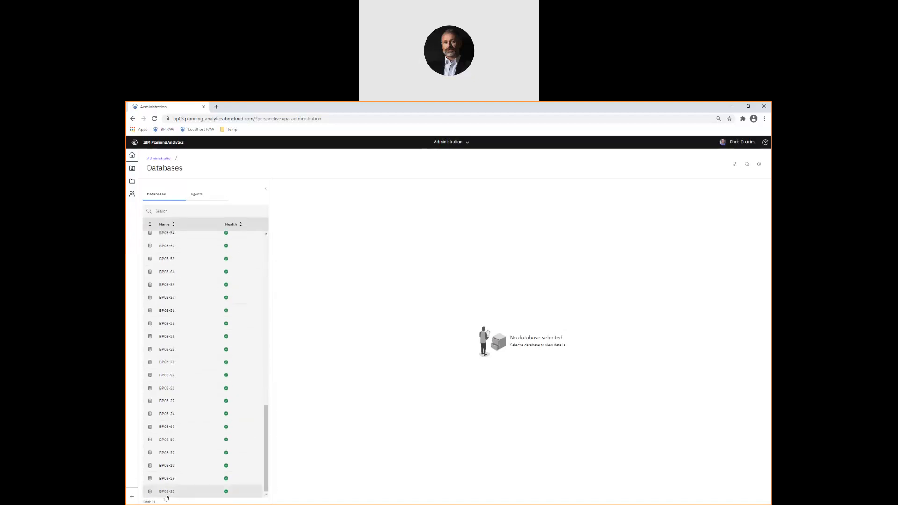
pyautogui.click(168, 494)
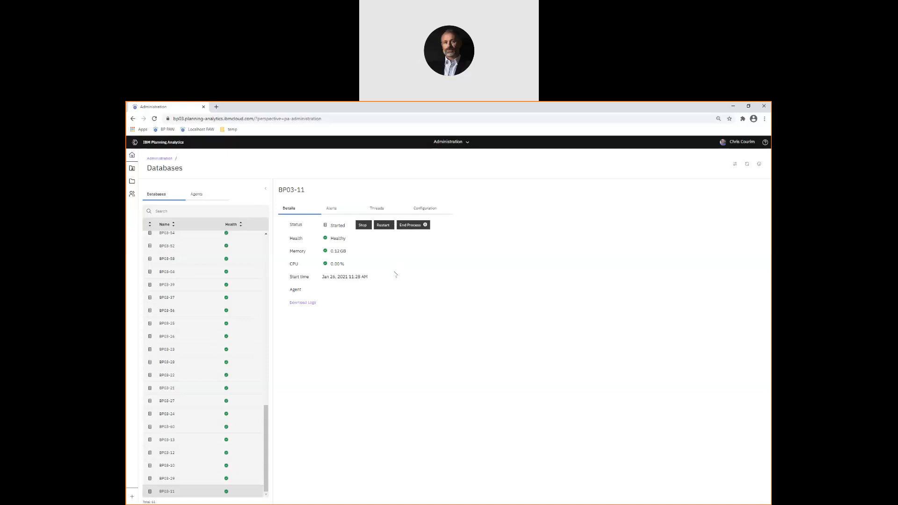
# Step: In the BP03-11 alerts, set the critical threshold for Database unresponsive to 60 seconds
pyautogui.click(331, 211)
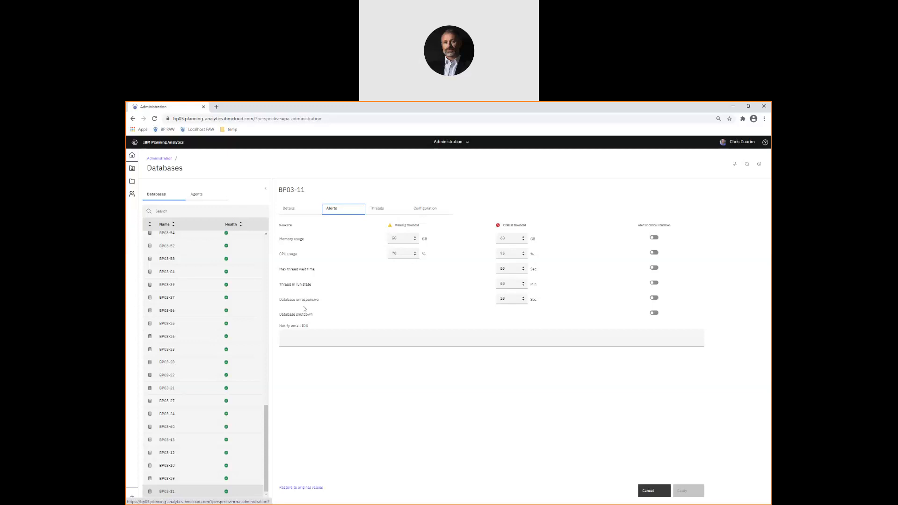
pyautogui.click(506, 298)
pyautogui.moveTo(517, 300); pyautogui.dragTo(492, 300)
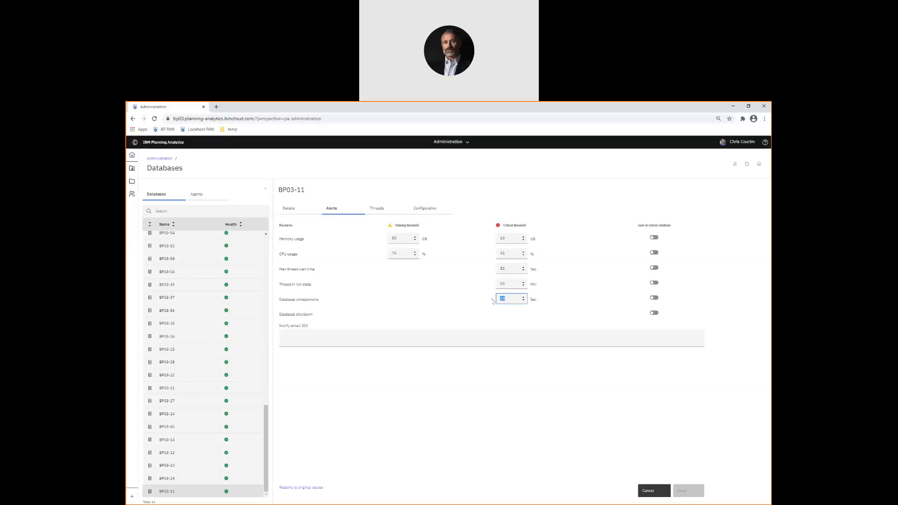
pyautogui.write('60')
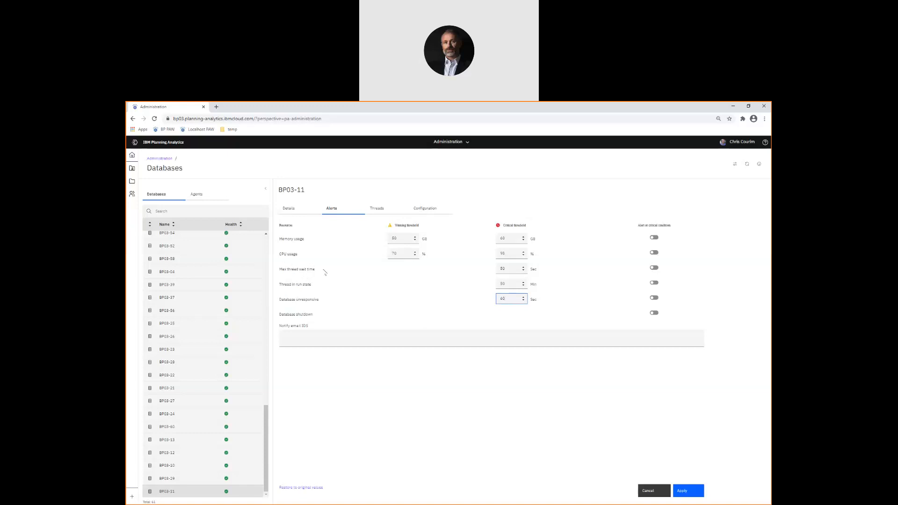
pyautogui.moveTo(316, 269); pyautogui.dragTo(278, 267)
# Step: Discard the unsaved alert changes, show the threads of BP03-11 and slightly narrow the database list
pyautogui.click(379, 210)
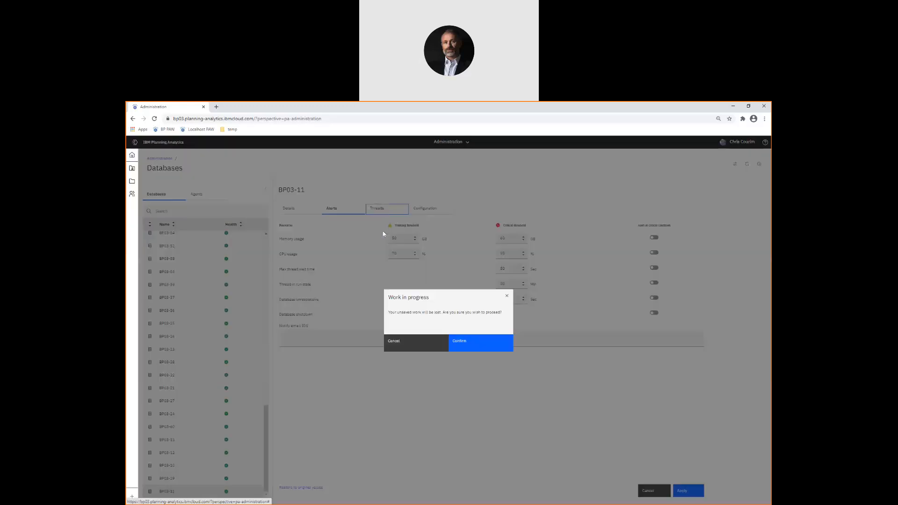
pyautogui.click(411, 344)
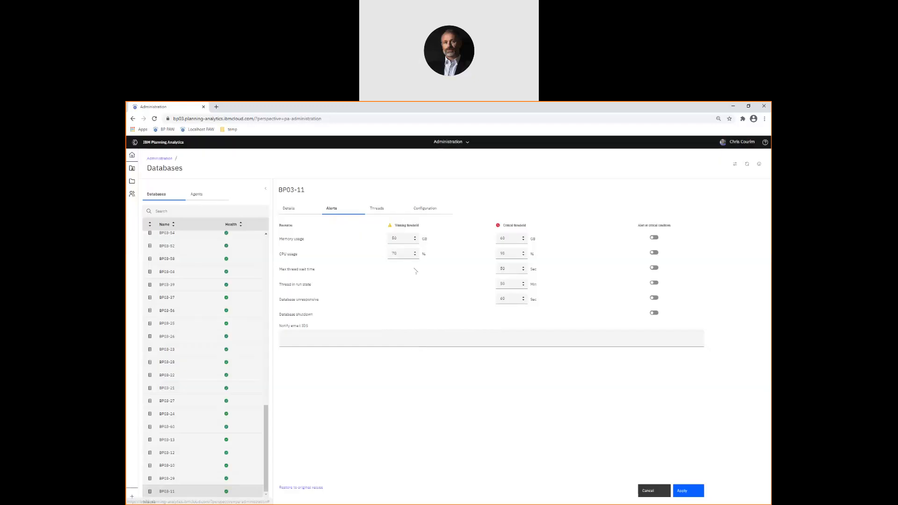
pyautogui.click(378, 209)
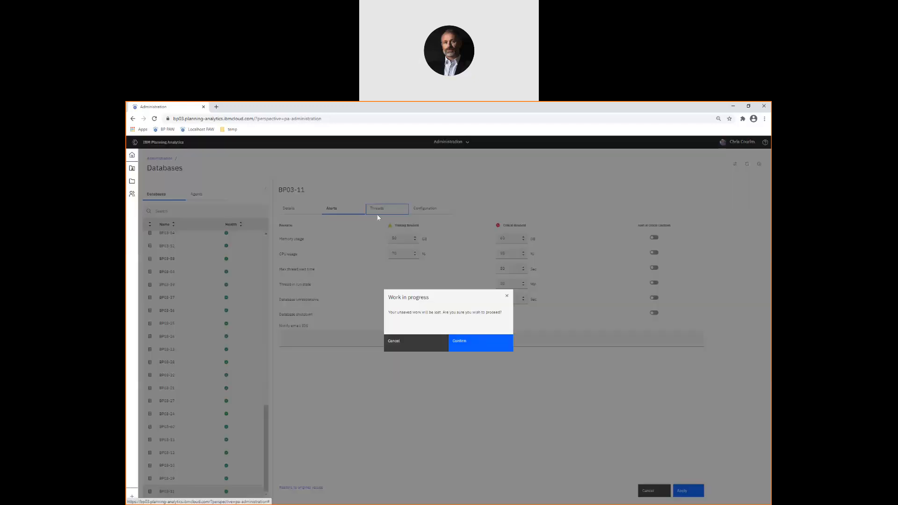
pyautogui.click(456, 346)
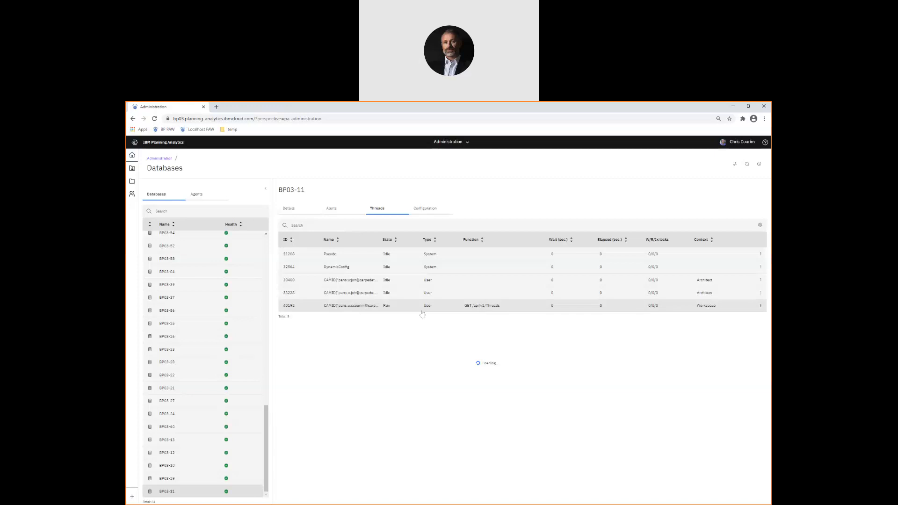
pyautogui.moveTo(270, 348); pyautogui.dragTo(259, 349)
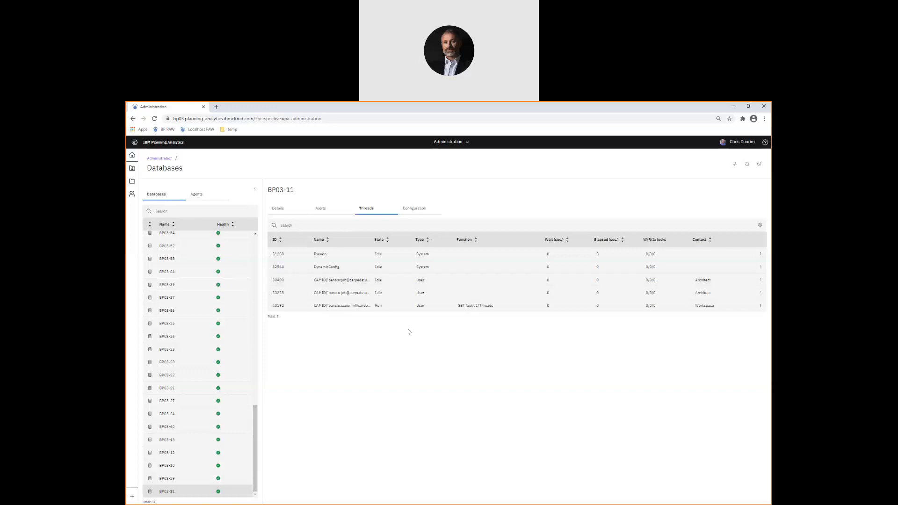
# Step: Examine the column choices and auto-refresh setting of the BP03-11 thread list, leaving both without changes
pyautogui.click(761, 225)
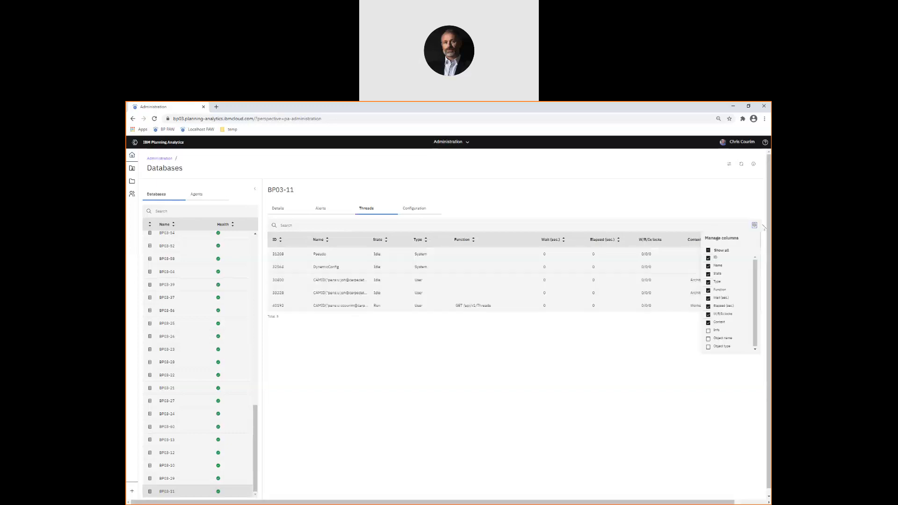
pyautogui.click(742, 186)
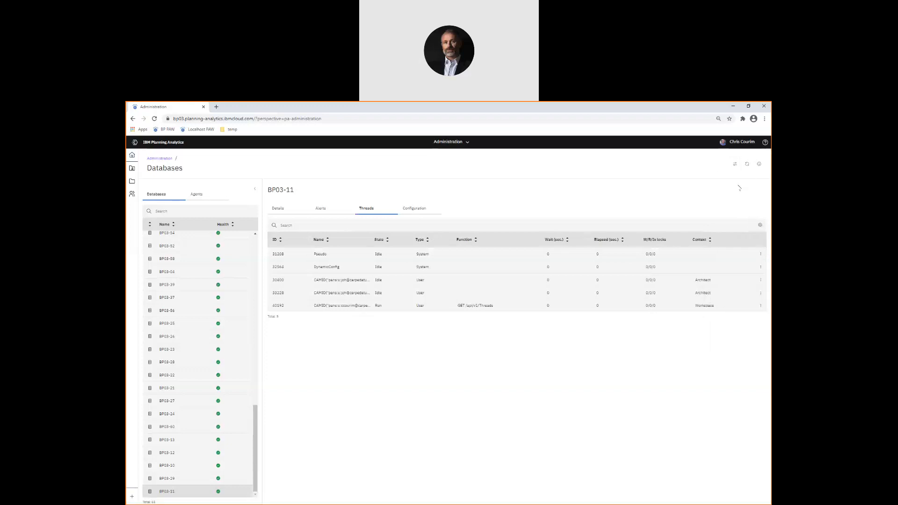
pyautogui.click(735, 166)
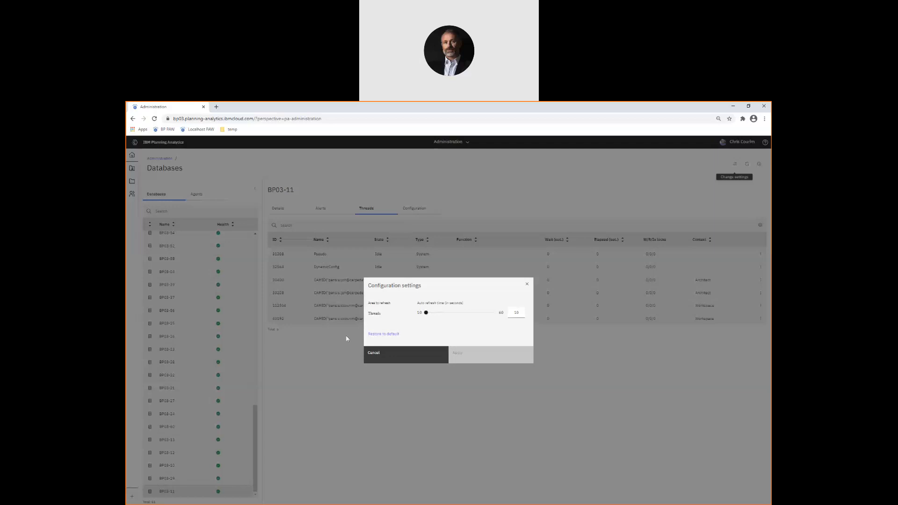
pyautogui.click(383, 357)
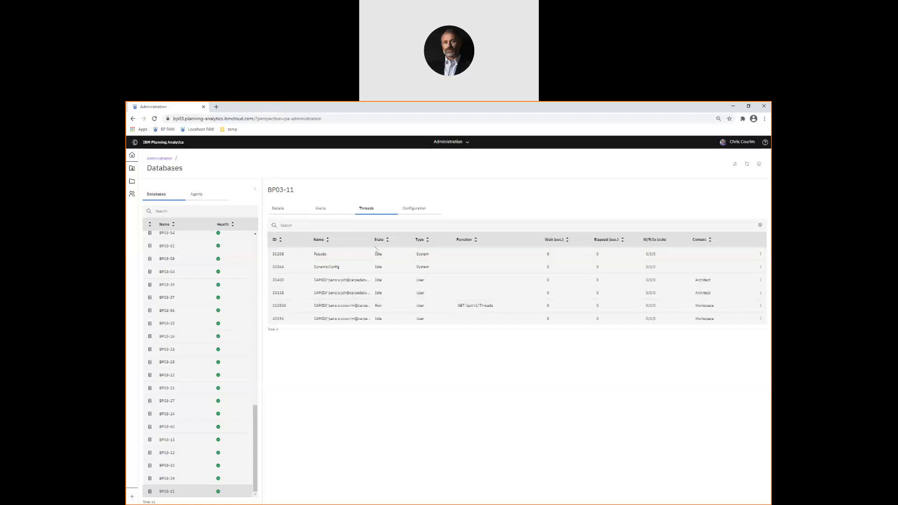
pyautogui.click(362, 312)
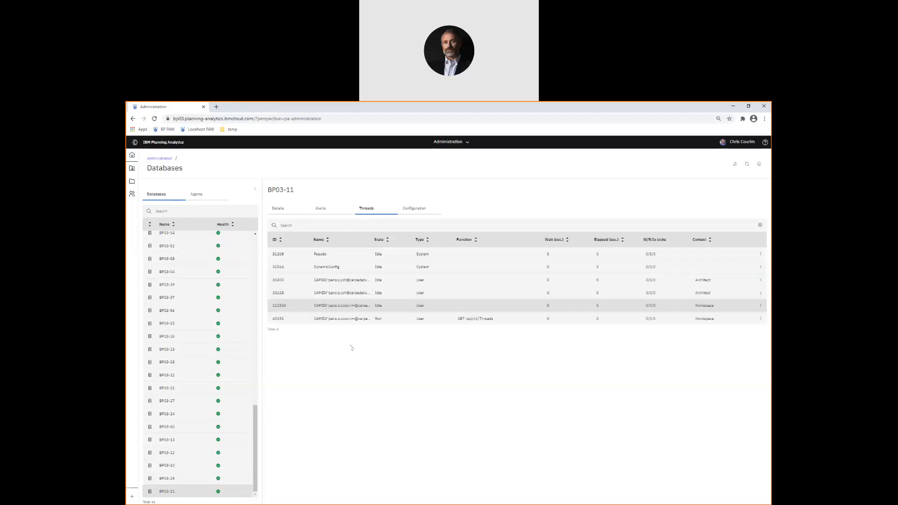
pyautogui.click(357, 319)
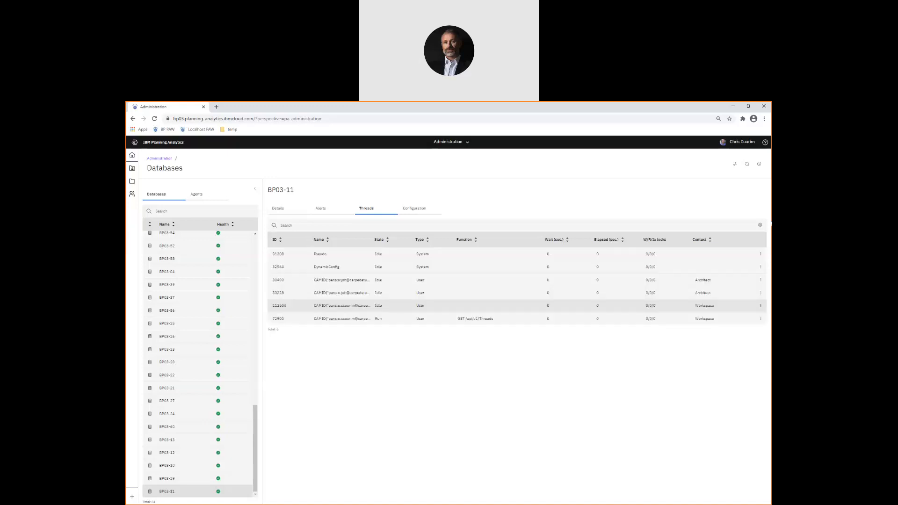
pyautogui.click(760, 228)
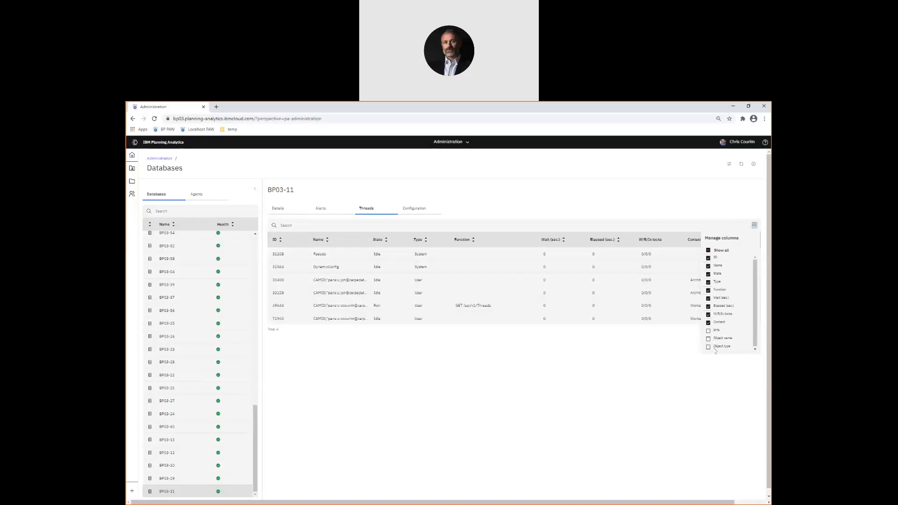
pyautogui.click(579, 353)
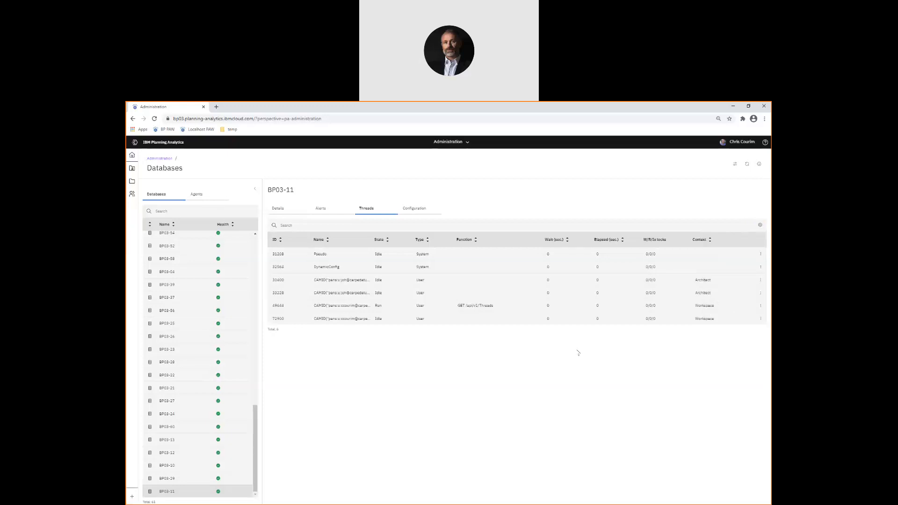
# Step: Bring up the actions for the Workspace thread with ID 49444 and try to disconnect its user
pyautogui.rightClick(519, 304)
pyautogui.click(497, 310)
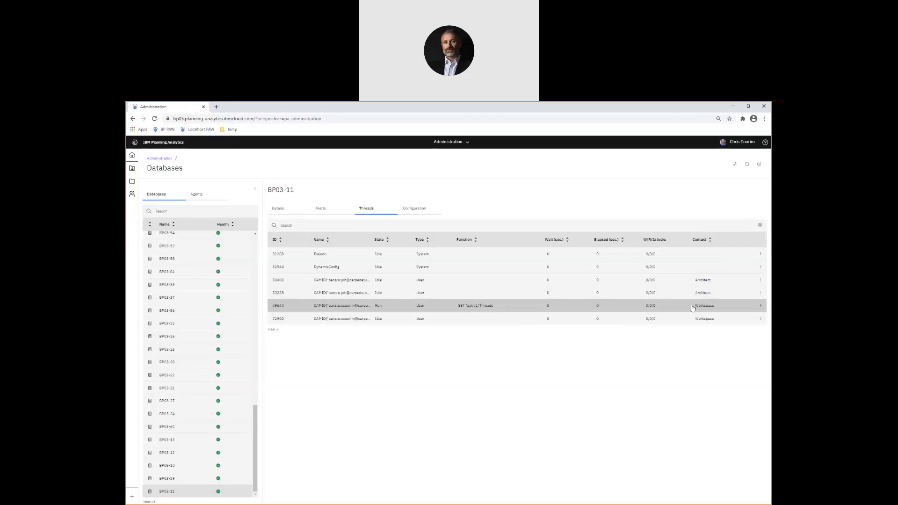
pyautogui.click(760, 306)
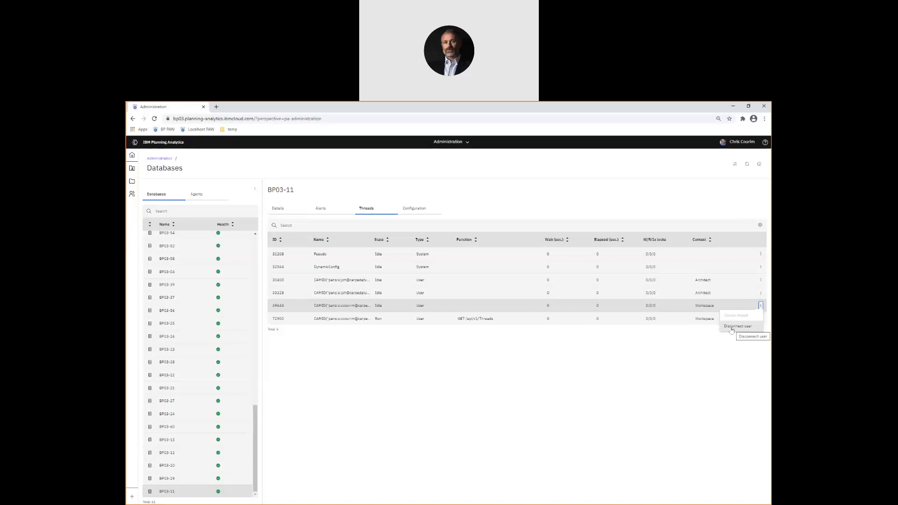
pyautogui.click(732, 328)
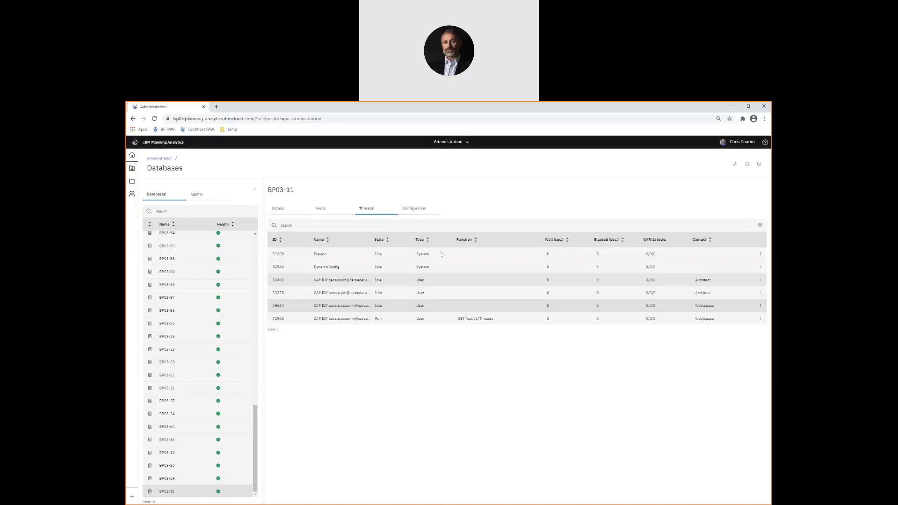
# Step: Examine the Administration, Modelling and Performance configuration sections of BP03-11, including the MTQ parameters, and cancel without changing anything
pyautogui.click(416, 211)
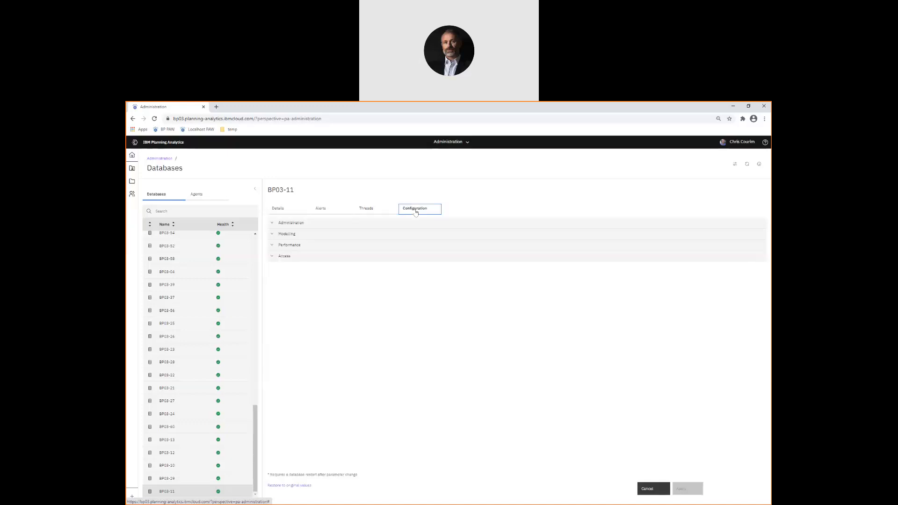
pyautogui.click(271, 224)
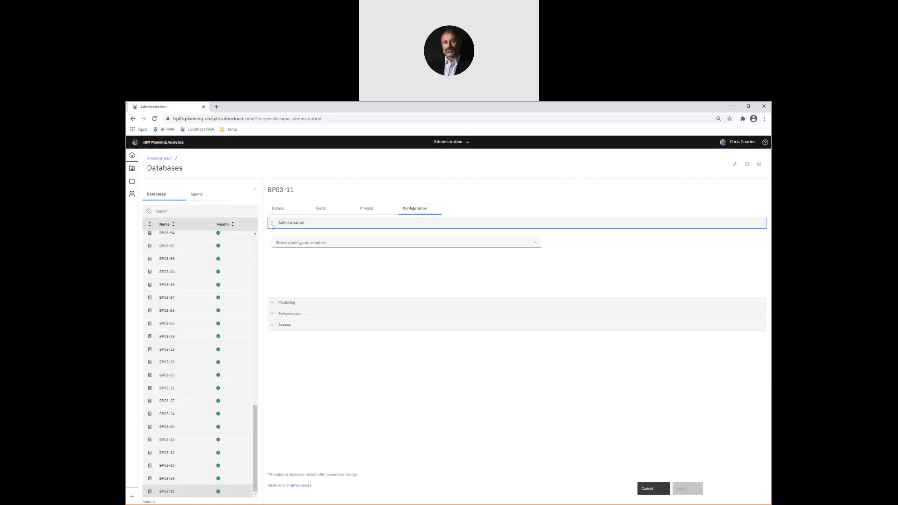
pyautogui.click(275, 304)
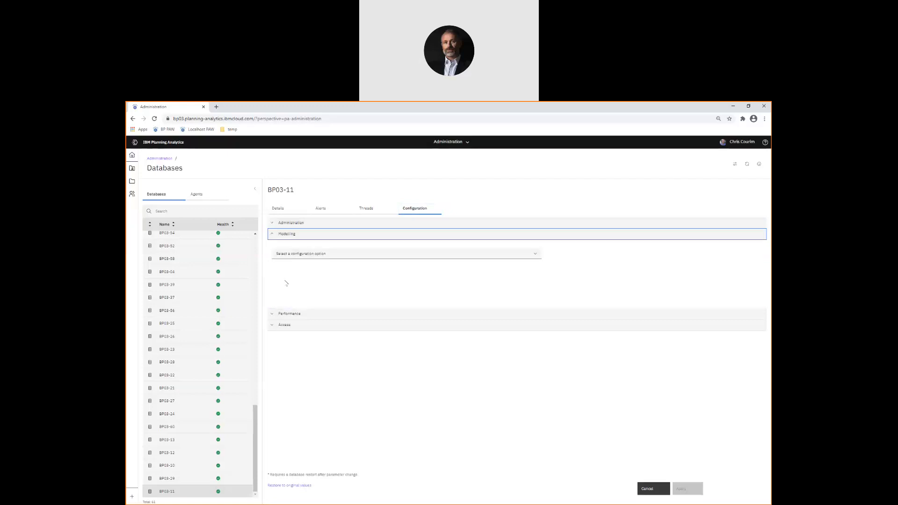
pyautogui.click(315, 255)
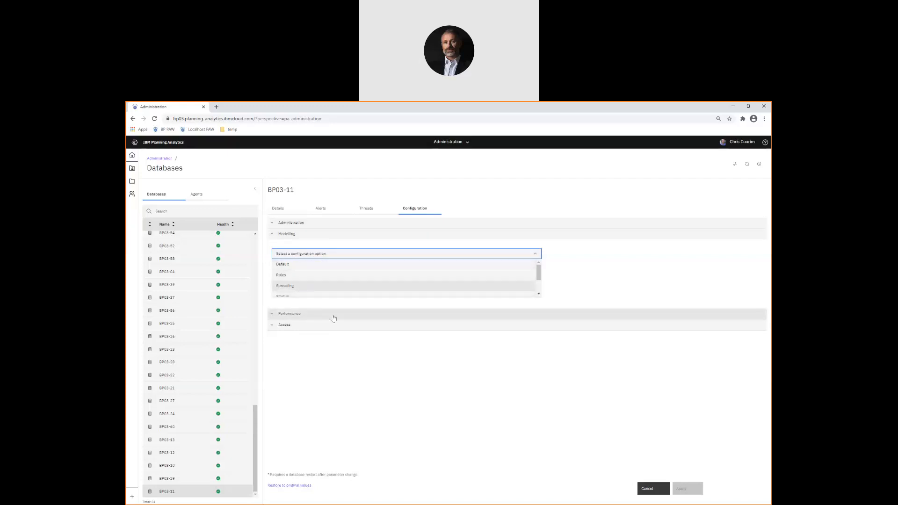
pyautogui.click(274, 315)
pyautogui.click(300, 265)
pyautogui.click(283, 307)
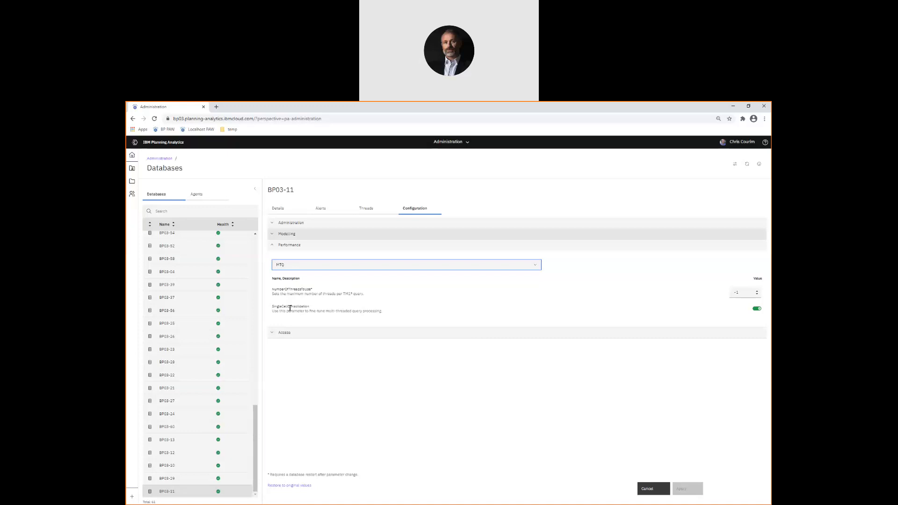
pyautogui.click(651, 489)
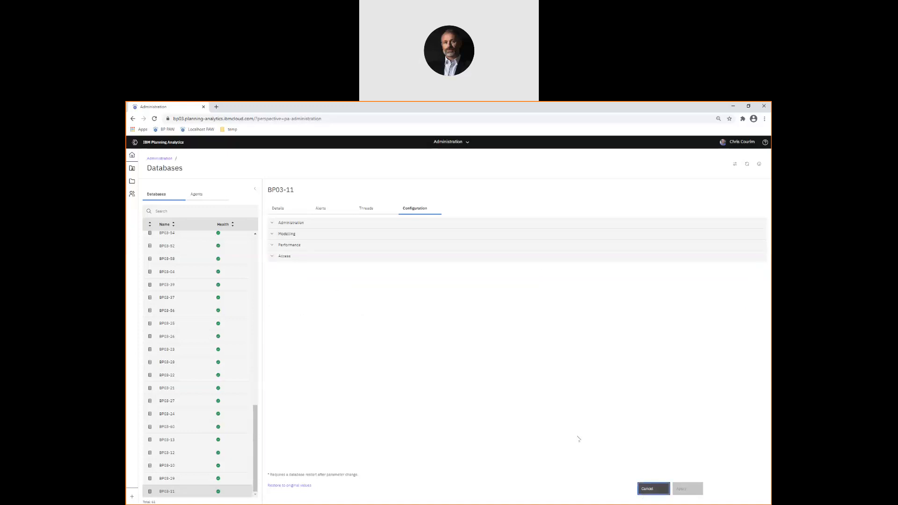
# Step: Review the details, alert thresholds and threads of BP03-11 again, including the actions for the second Architect thread, ending on the details
pyautogui.click(280, 211)
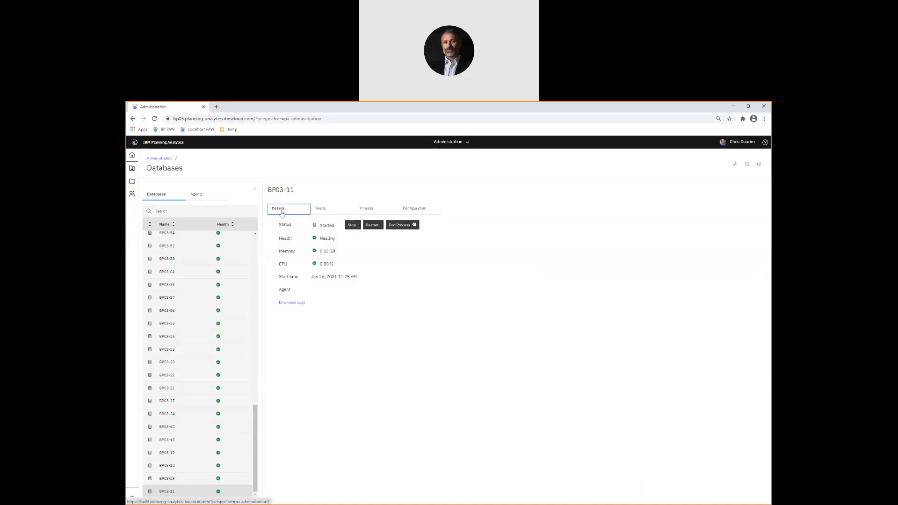
pyautogui.click(325, 211)
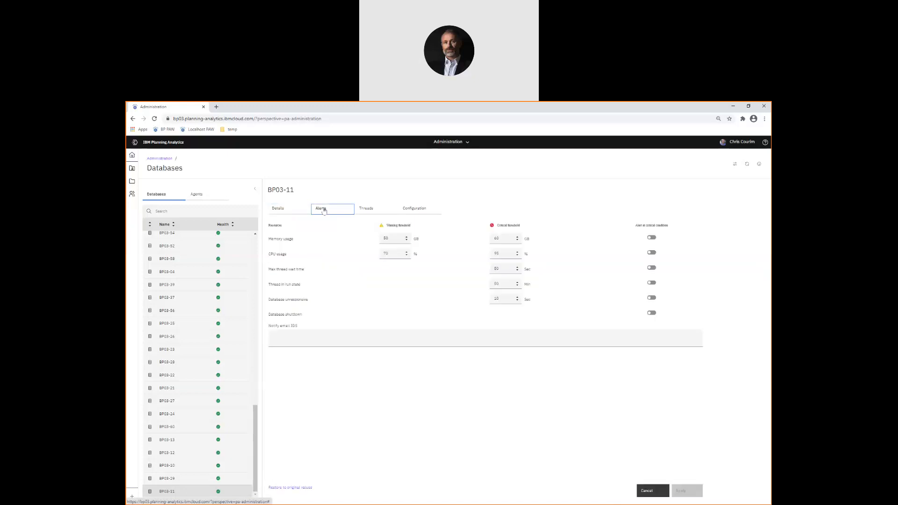
pyautogui.click(362, 211)
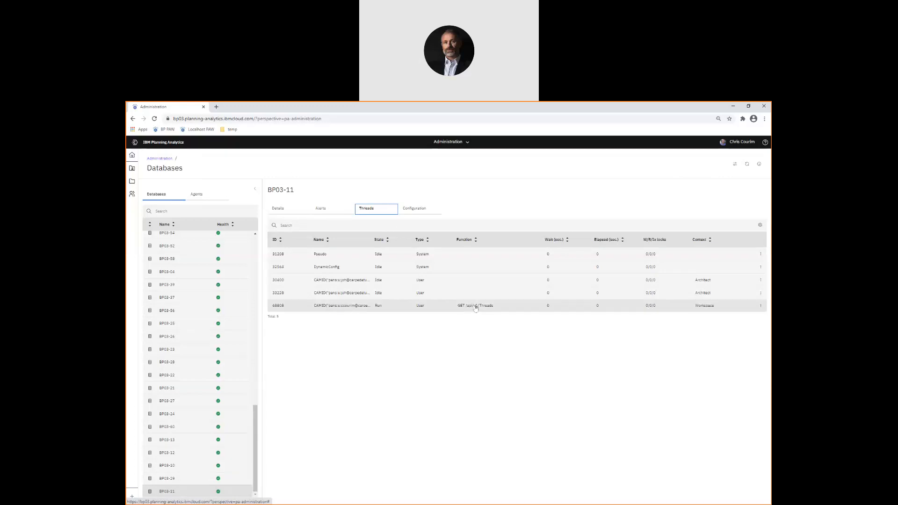
pyautogui.click(761, 293)
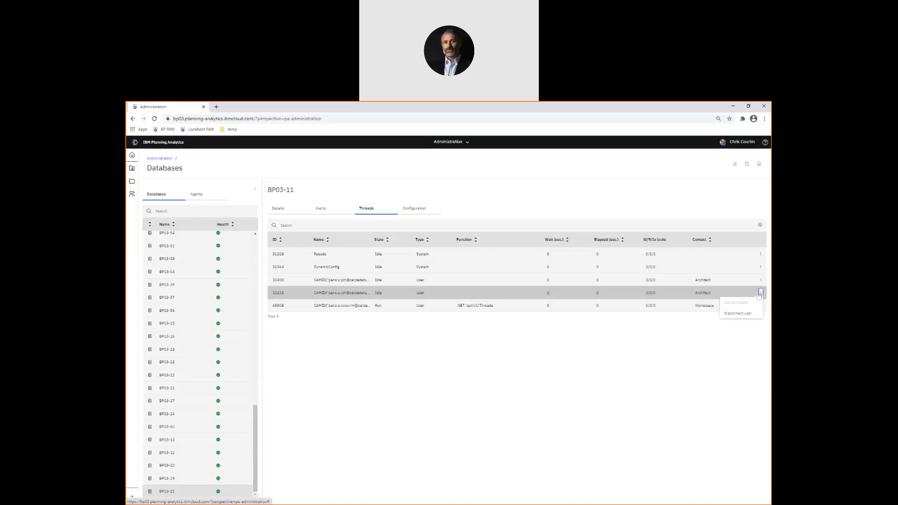
pyautogui.click(439, 354)
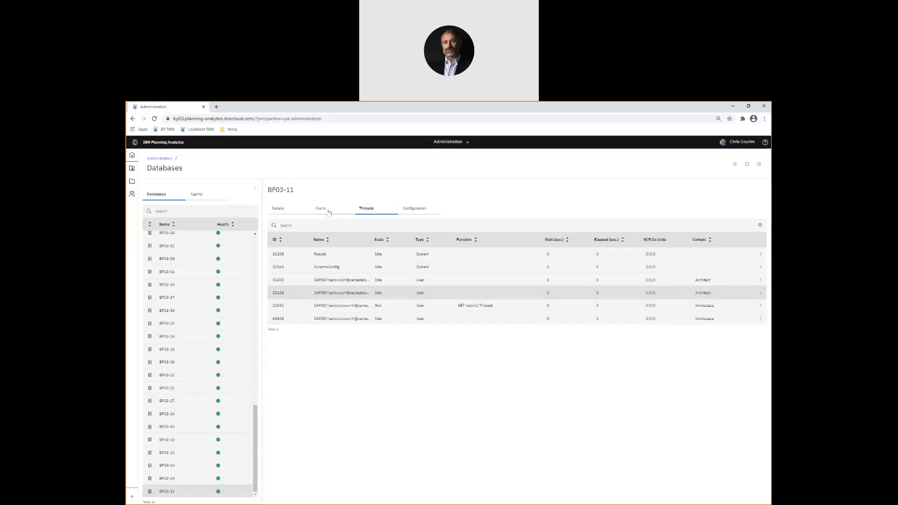
pyautogui.click(321, 209)
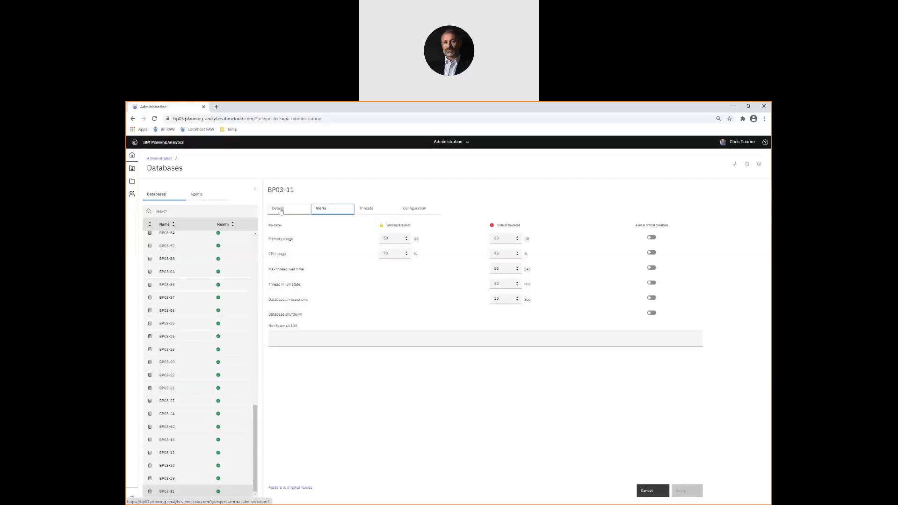
pyautogui.click(281, 211)
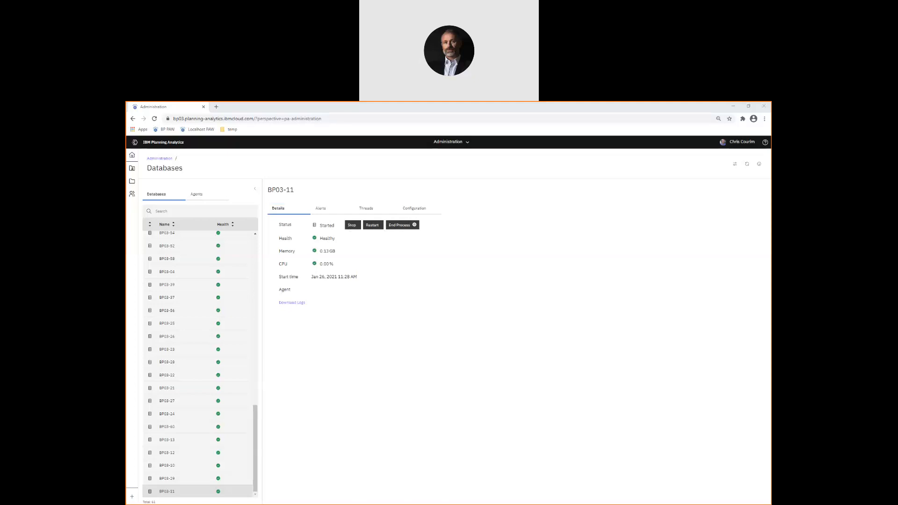
# Step: Switch to Task Manager, examine the Visual Studio Code processes and the actions for one of them, and minimize it without ending anything
pyautogui.click(288, 209)
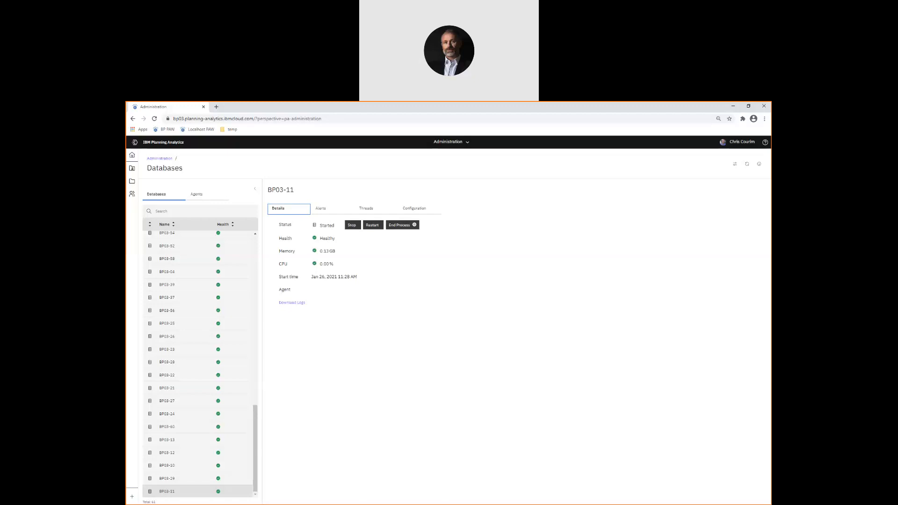
pyautogui.hotkey('alt', 'Tab')
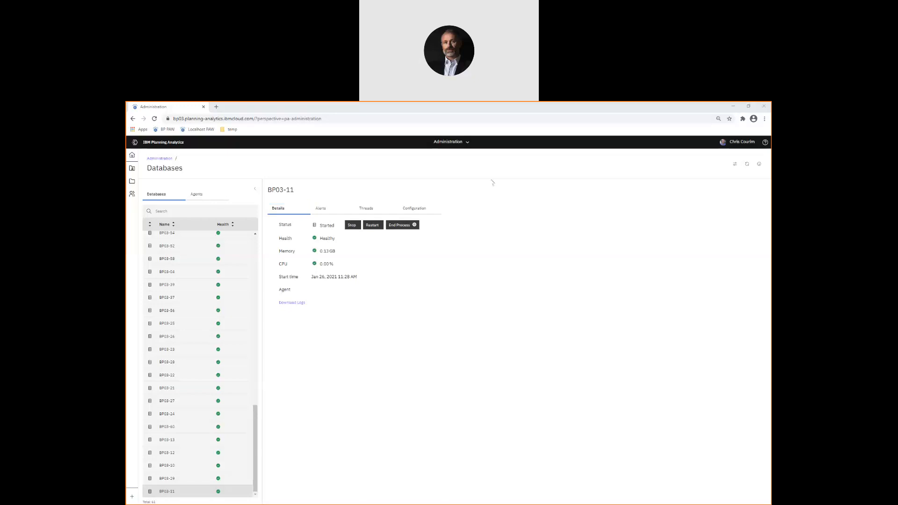
pyautogui.hotkey('ctrl', 'shift', 'Escape')
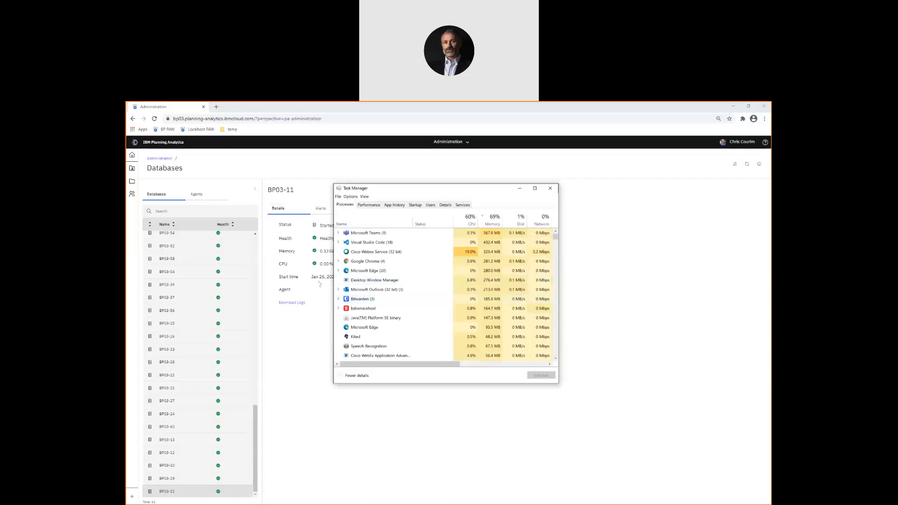
pyautogui.click(345, 242)
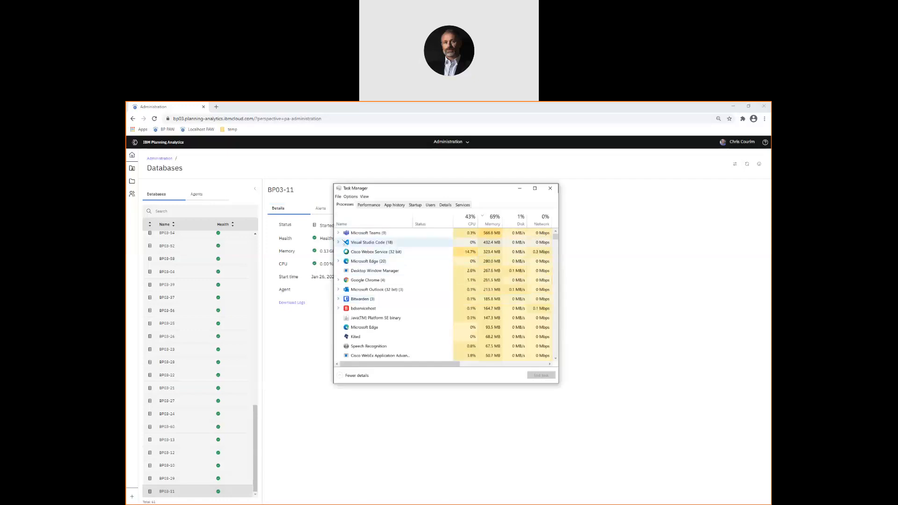
pyautogui.click(339, 242)
pyautogui.rightClick(379, 242)
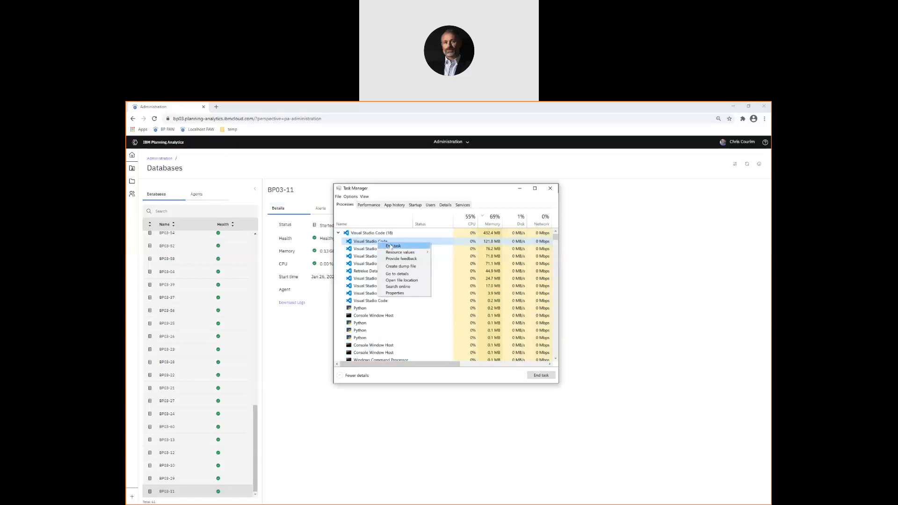
pyautogui.click(338, 234)
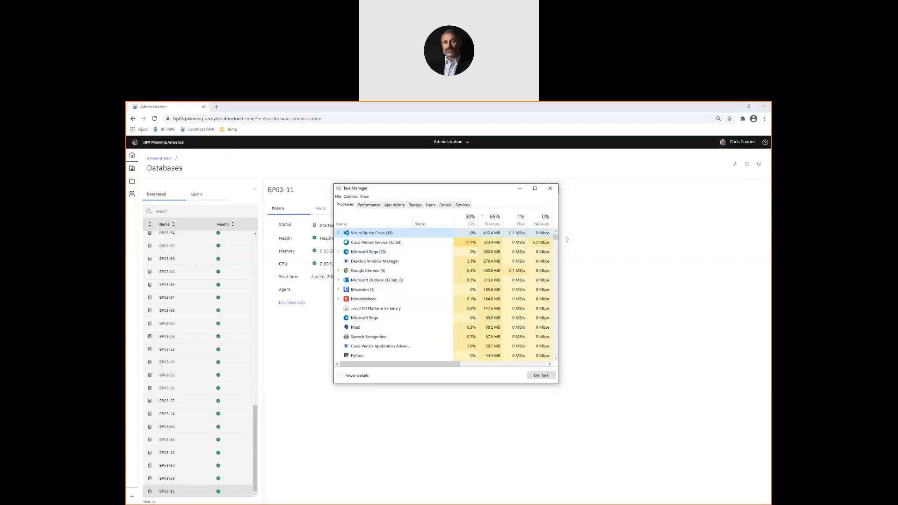
pyautogui.click(520, 188)
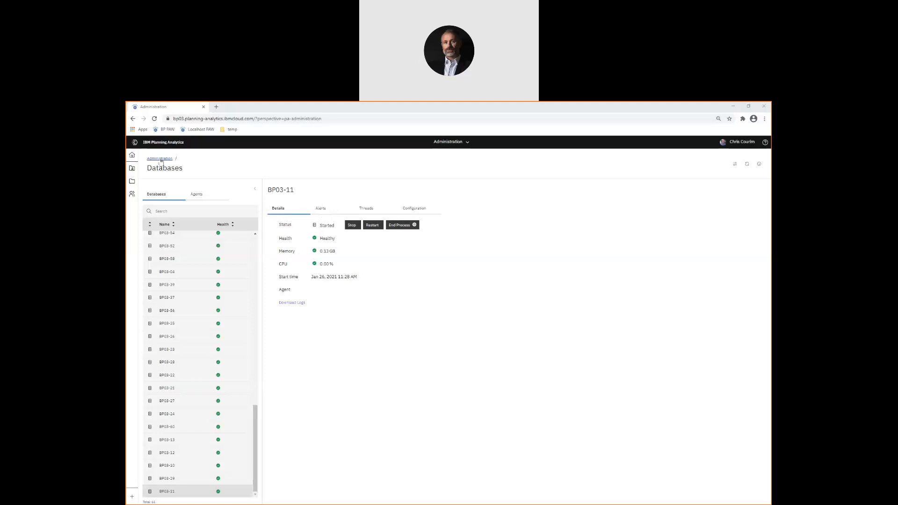
# Step: Return to the Administration overview, reopen the BP03-11 database configuration and show the MTQ parameters under Performance
pyautogui.click(160, 159)
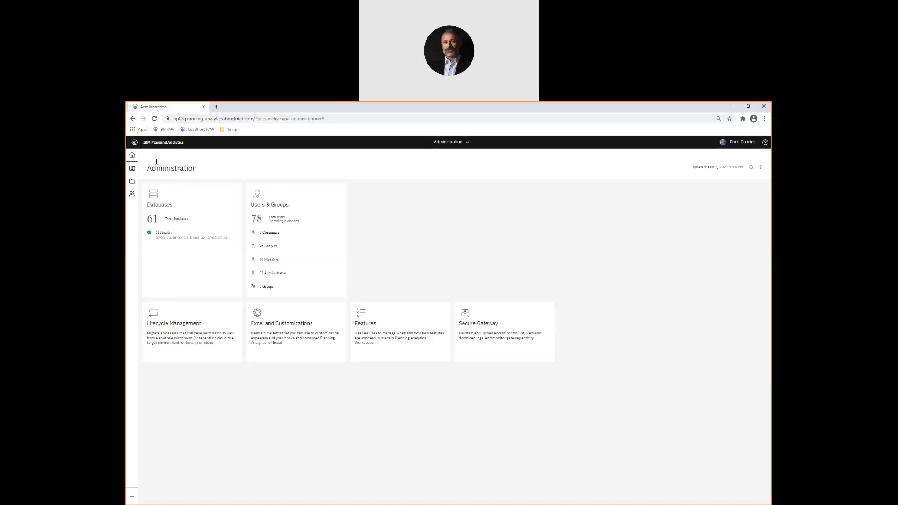
pyautogui.click(157, 206)
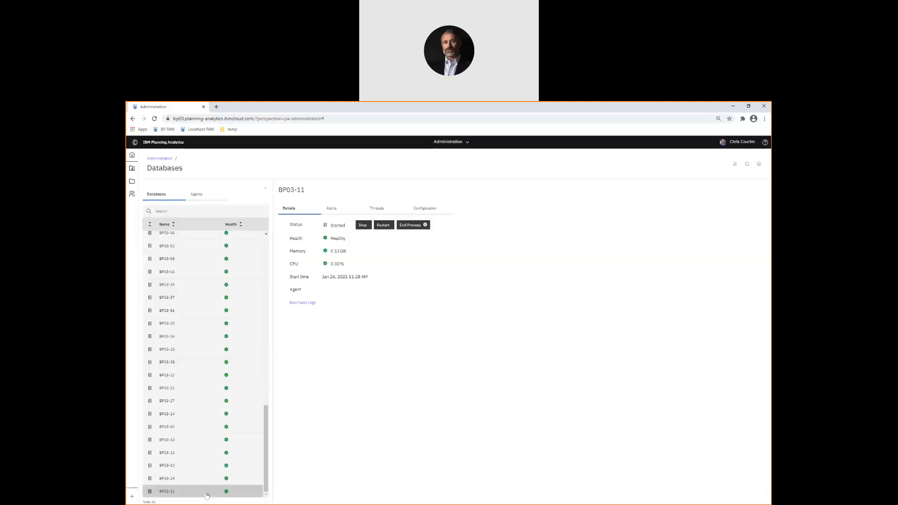
pyautogui.click(426, 209)
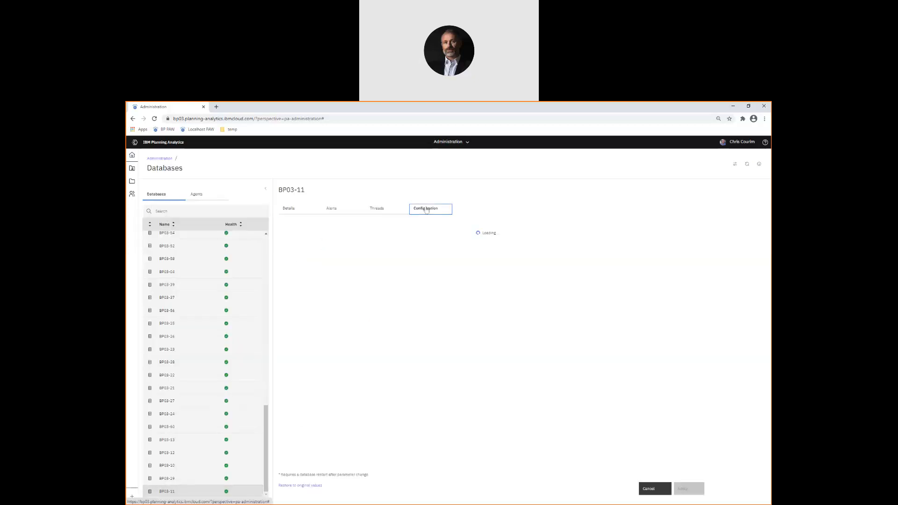
pyautogui.click(307, 245)
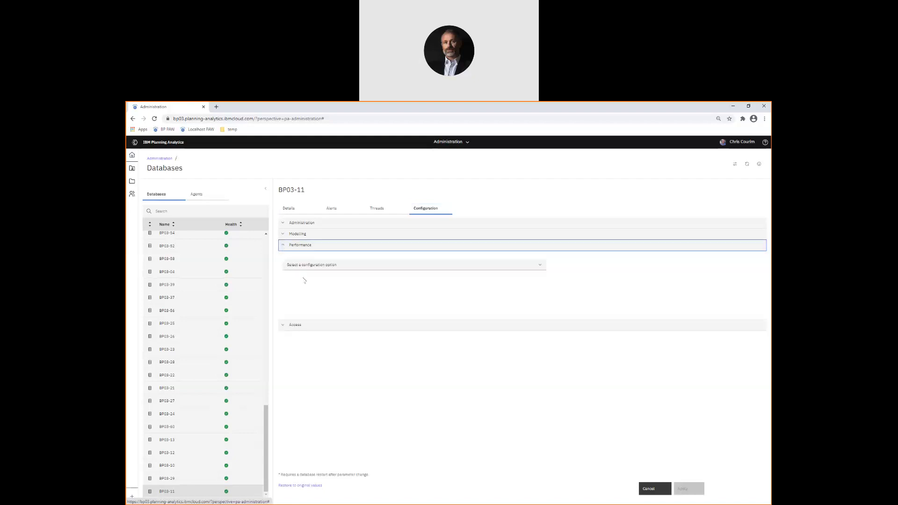
pyautogui.click(303, 265)
pyautogui.click(296, 302)
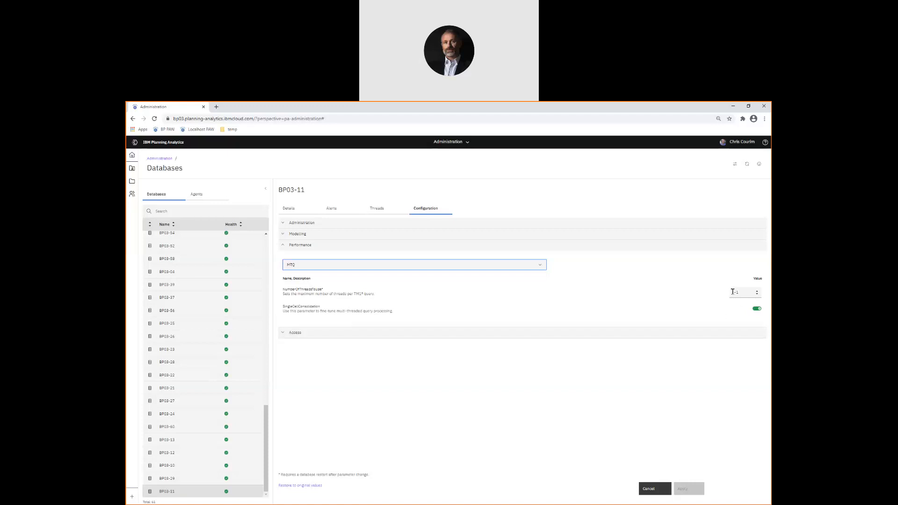
# Step: Try other values for NumberOfThreadsToUse, including 8, and return to the Administration overview, discarding the unsaved changes
pyautogui.click(757, 291)
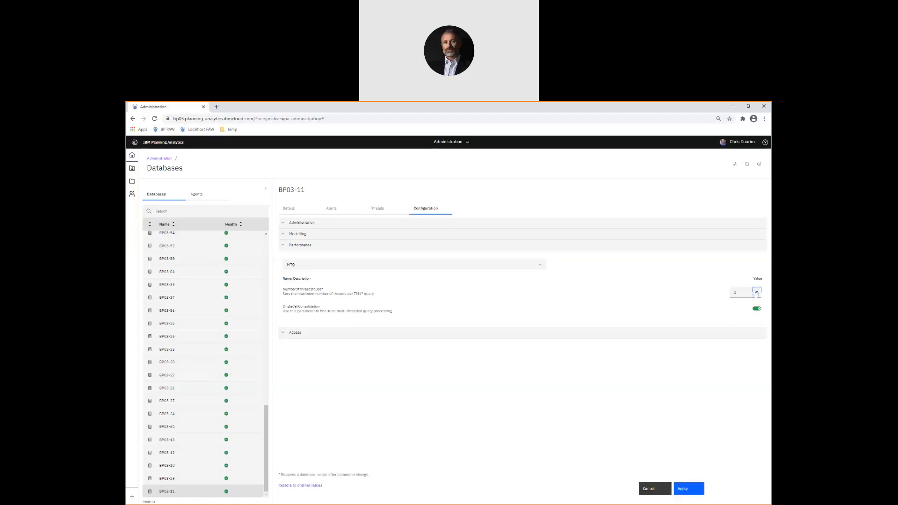
pyautogui.doubleClick(747, 291)
pyautogui.write('8')
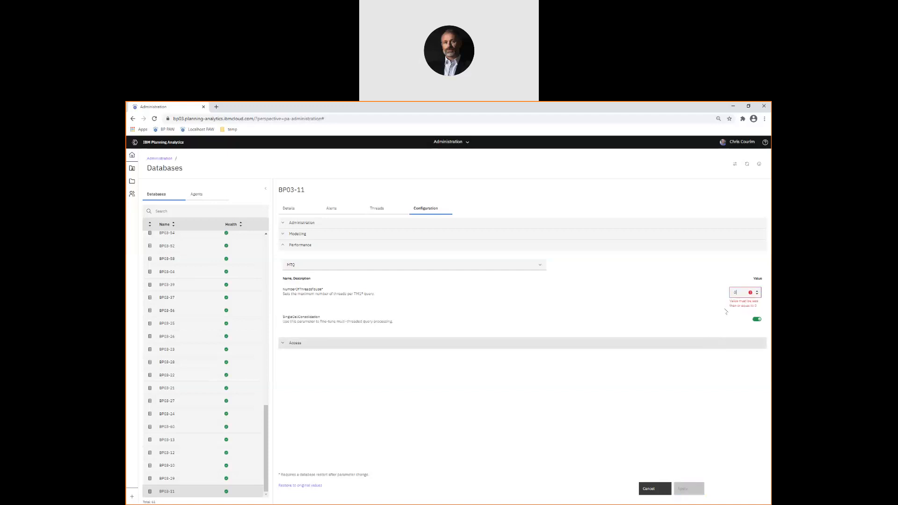
pyautogui.click(756, 294)
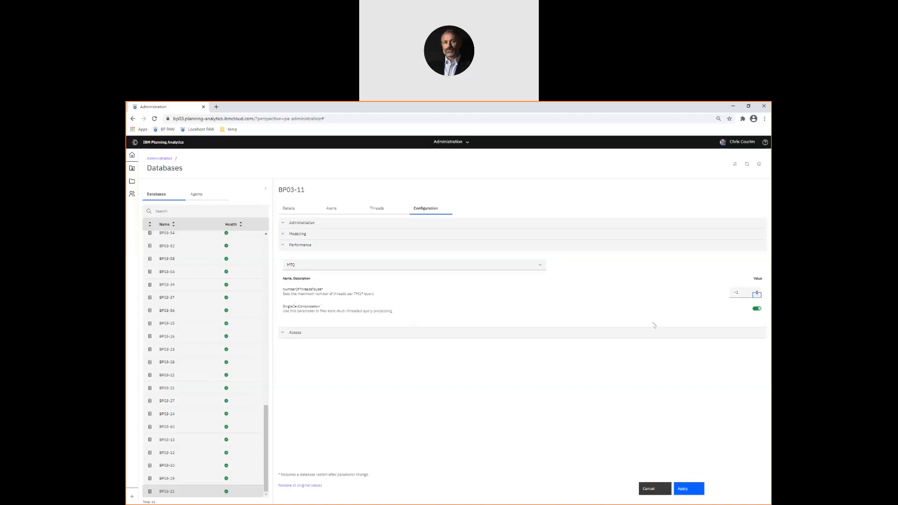
pyautogui.click(756, 296)
pyautogui.tripleClick(757, 296)
pyautogui.click(581, 300)
pyautogui.click(153, 159)
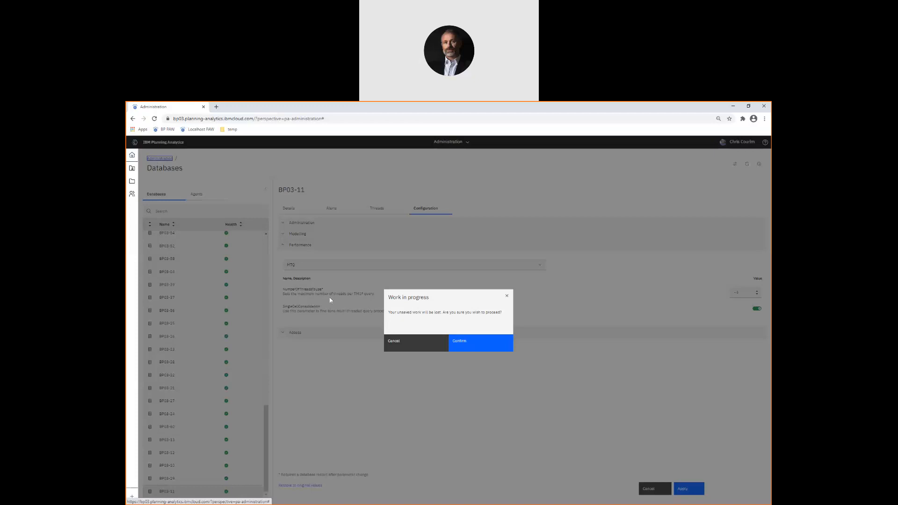
pyautogui.click(458, 345)
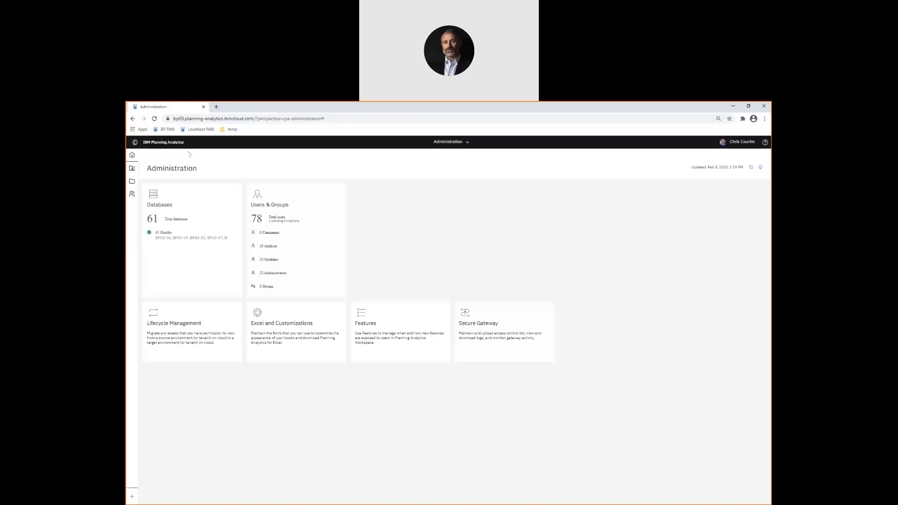
# Step: Go to the Home page, check the Planning Analytics version information and close it
pyautogui.click(435, 144)
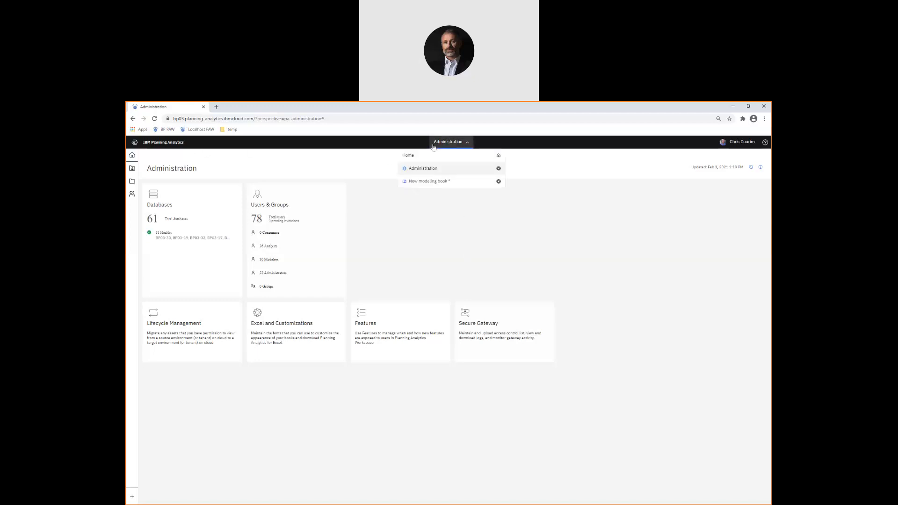
pyautogui.click(409, 155)
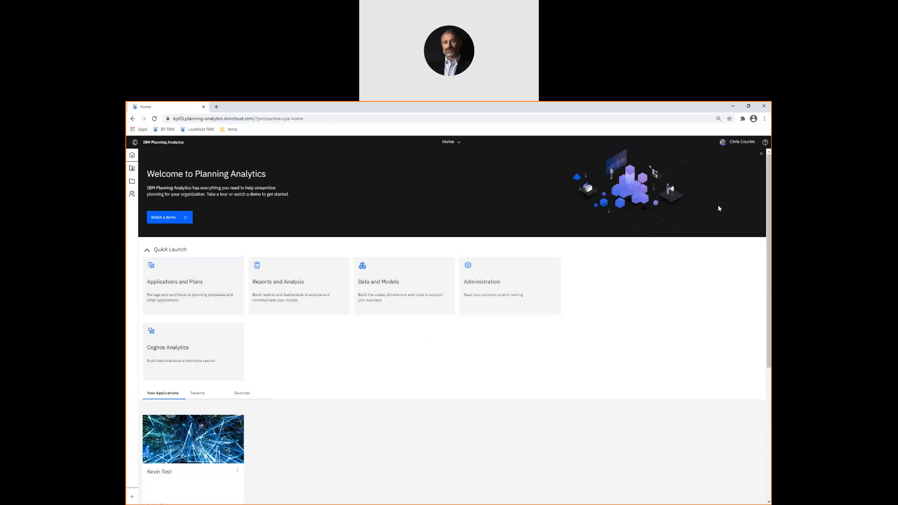
pyautogui.click(743, 143)
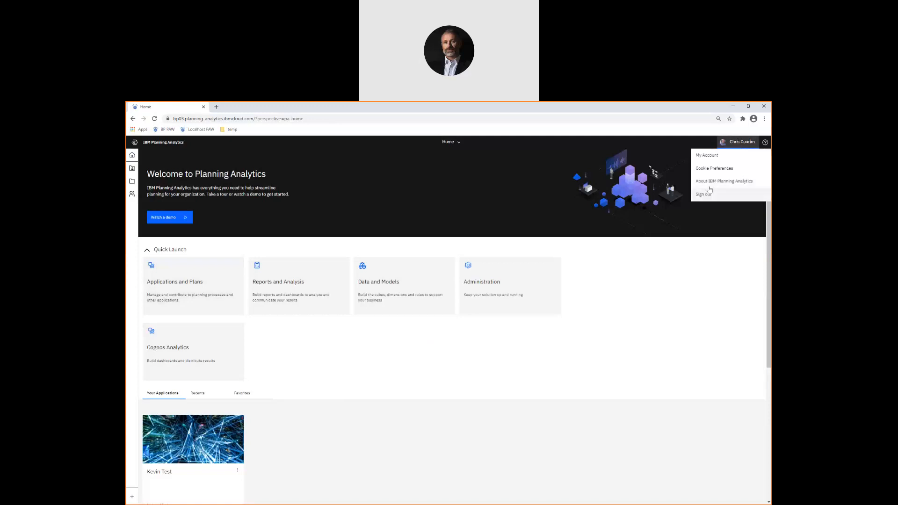
pyautogui.click(709, 182)
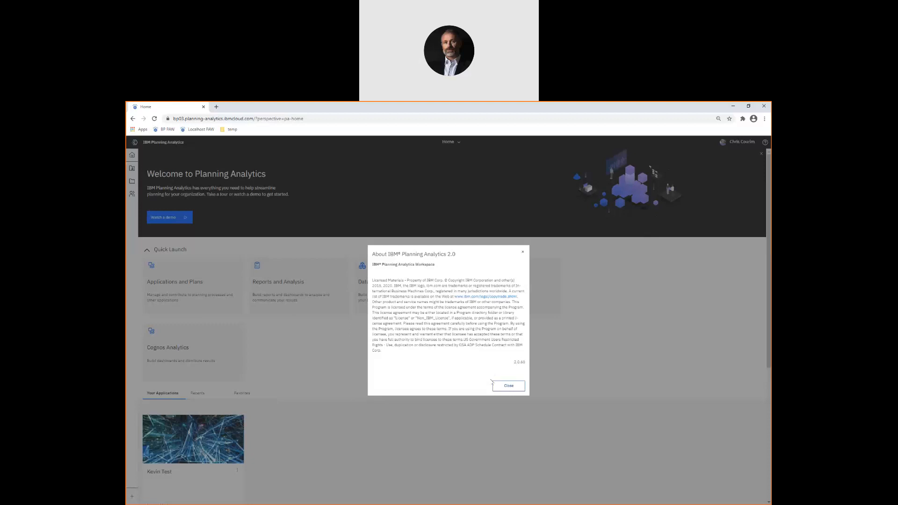
pyautogui.click(523, 252)
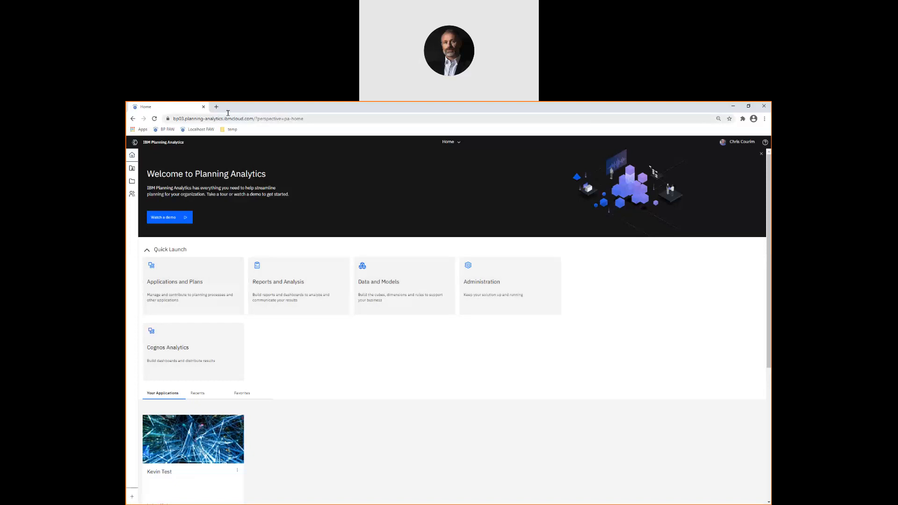
# Step: Open Users & Groups in Administration and show the details of the fifth listed user, an Administrator
pyautogui.click(487, 286)
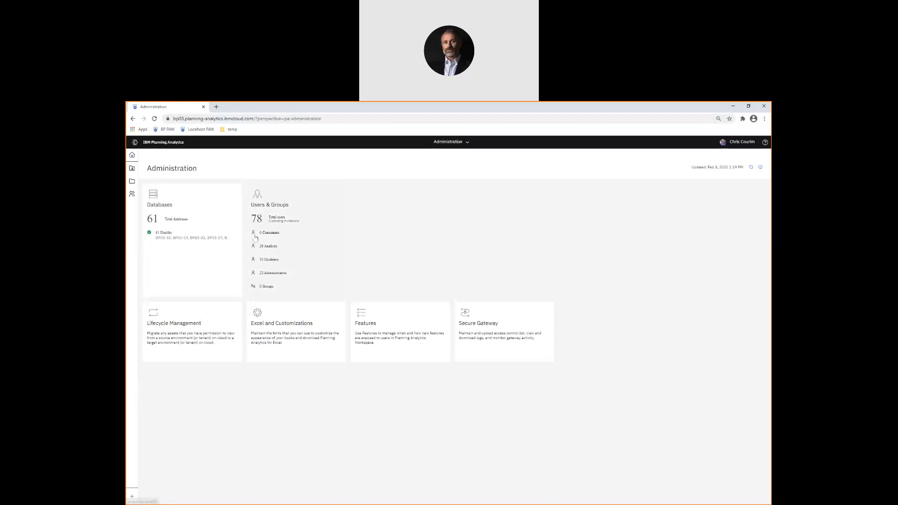
pyautogui.click(266, 214)
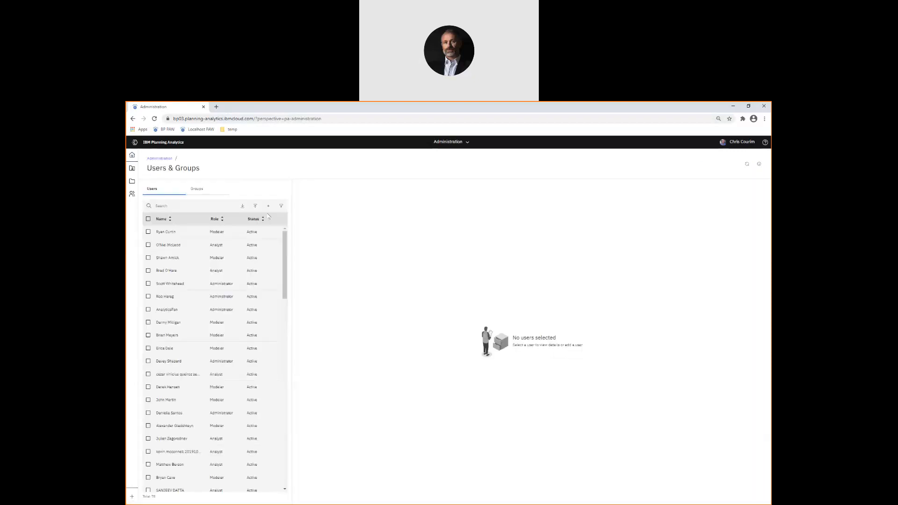
pyautogui.click(211, 288)
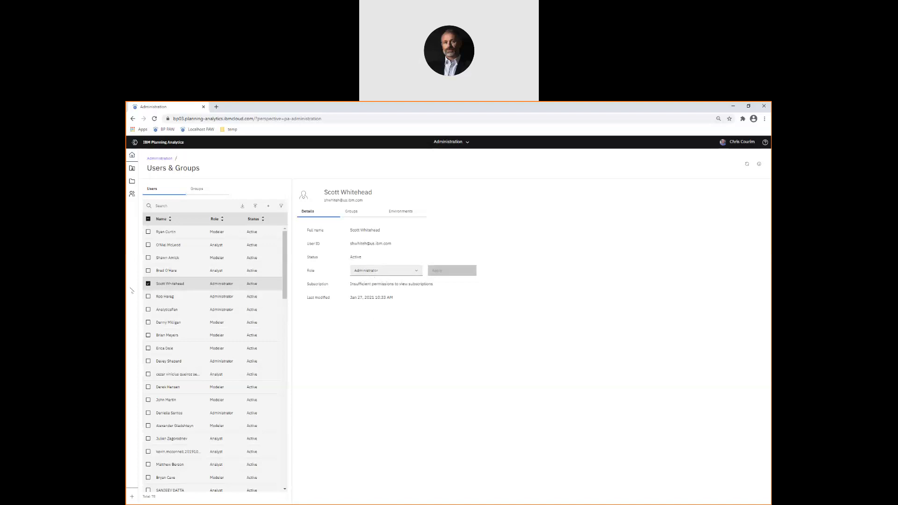
pyautogui.click(148, 284)
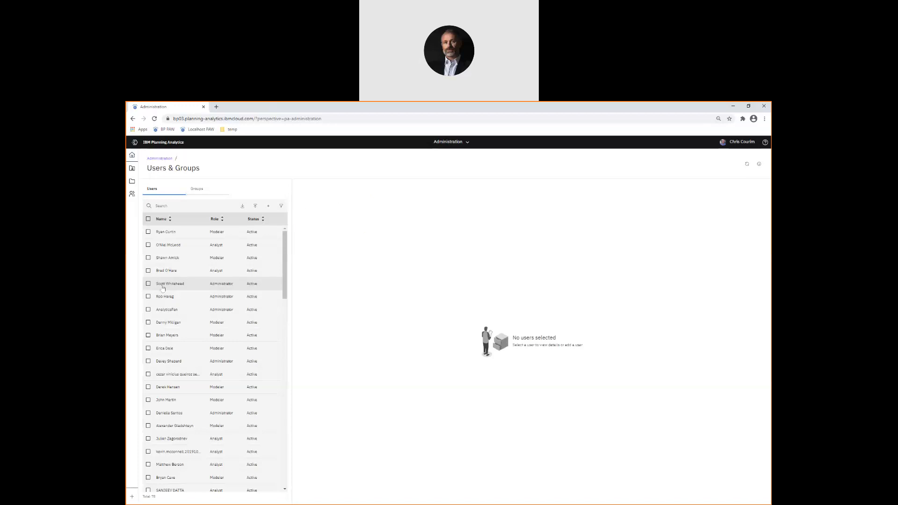
pyautogui.click(163, 287)
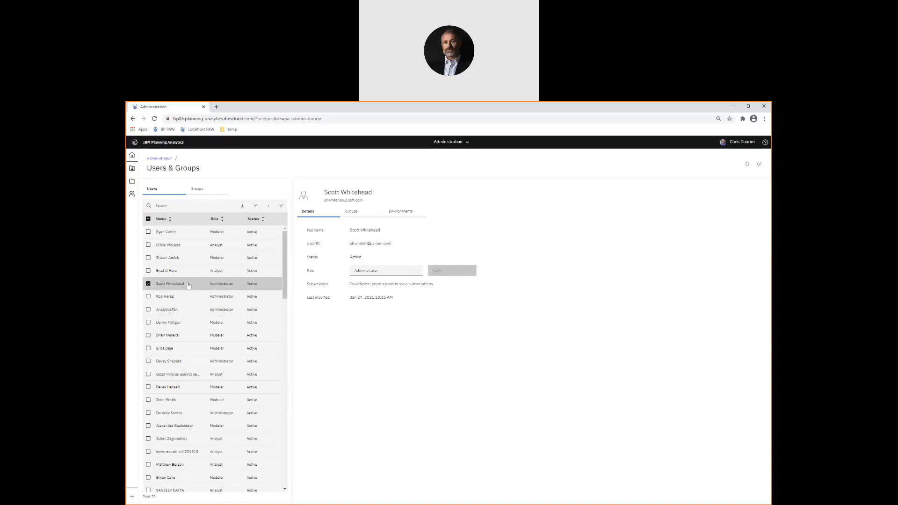
# Step: Examine the Analyst, Administrator, Consumer and Modeler role choices for the selected user and leave the role without a change
pyautogui.click(416, 272)
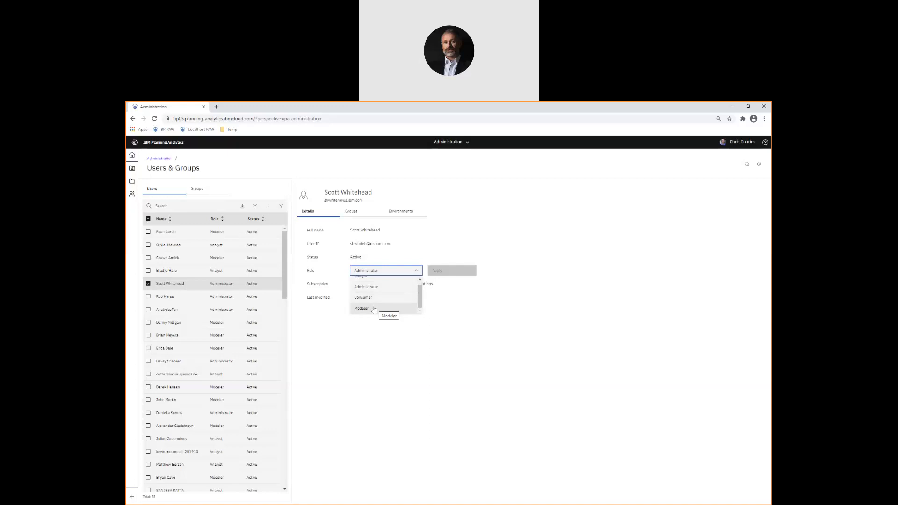
pyautogui.scroll(1, 374, 309)
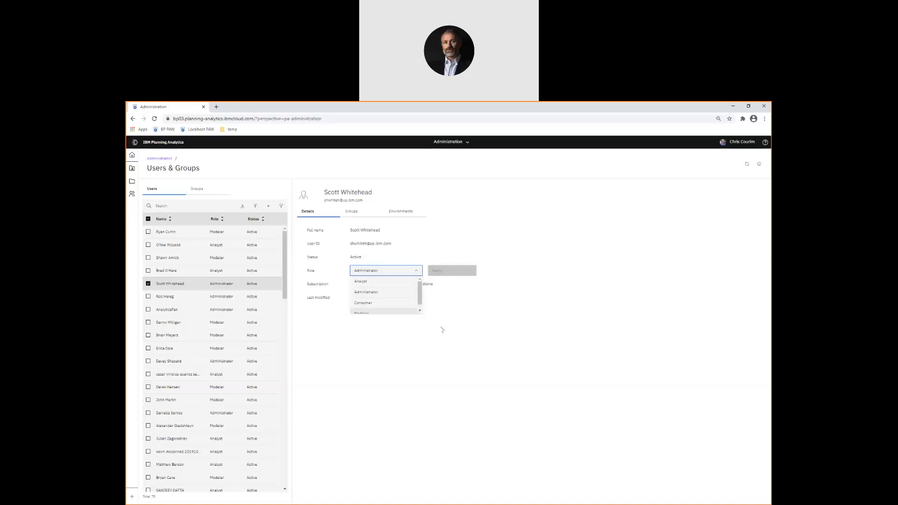
pyautogui.click(420, 311)
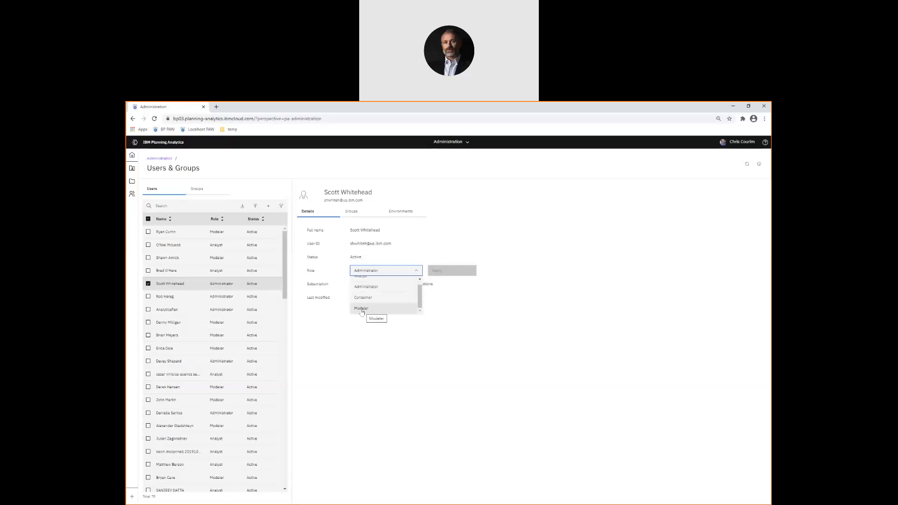
pyautogui.scroll(1, 372, 313)
pyautogui.scroll(-1, 372, 313)
pyautogui.scroll(1, 372, 313)
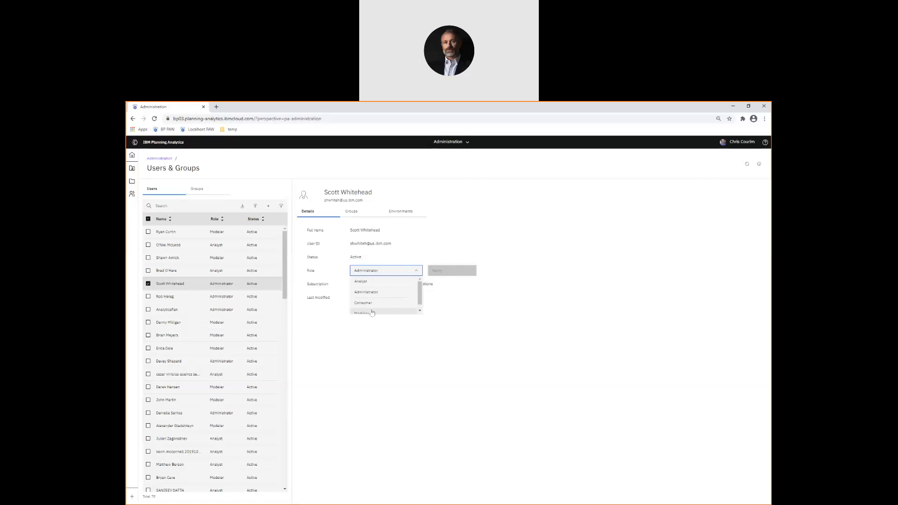
pyautogui.scroll(-1, 372, 313)
pyautogui.scroll(1, 372, 313)
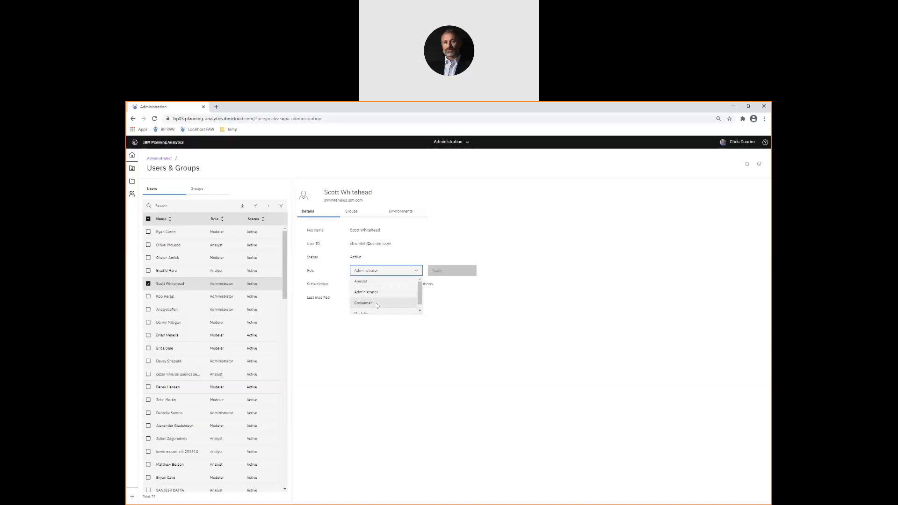
pyautogui.click(466, 339)
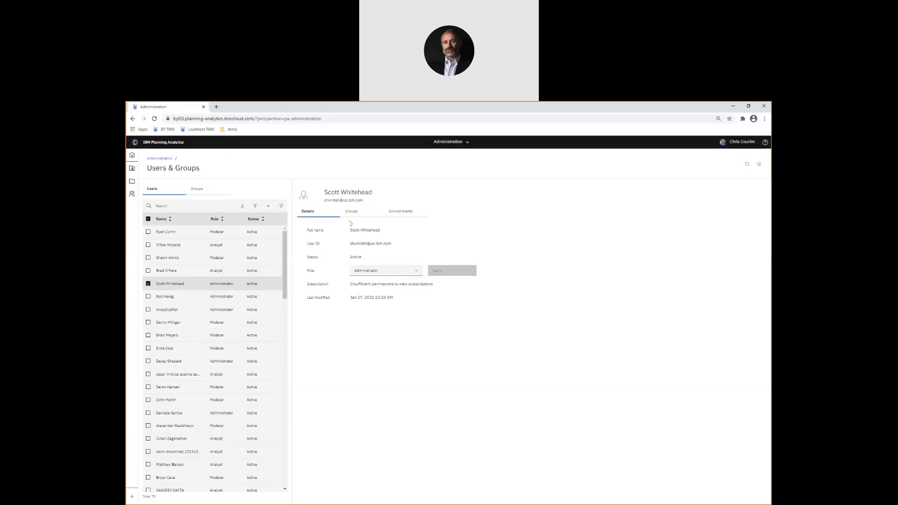
# Step: Change the role of the fourteenth listed user, a Modeler, to Administrator and apply the change
pyautogui.click(251, 398)
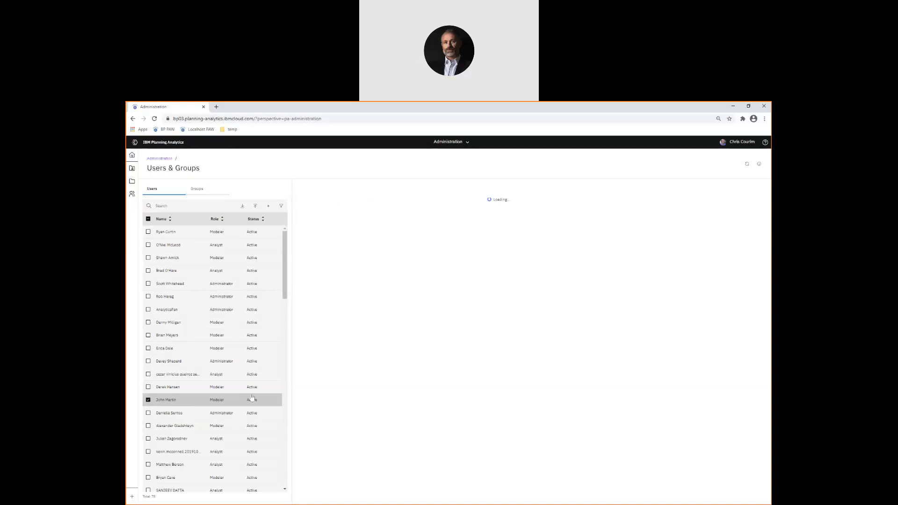
pyautogui.click(391, 271)
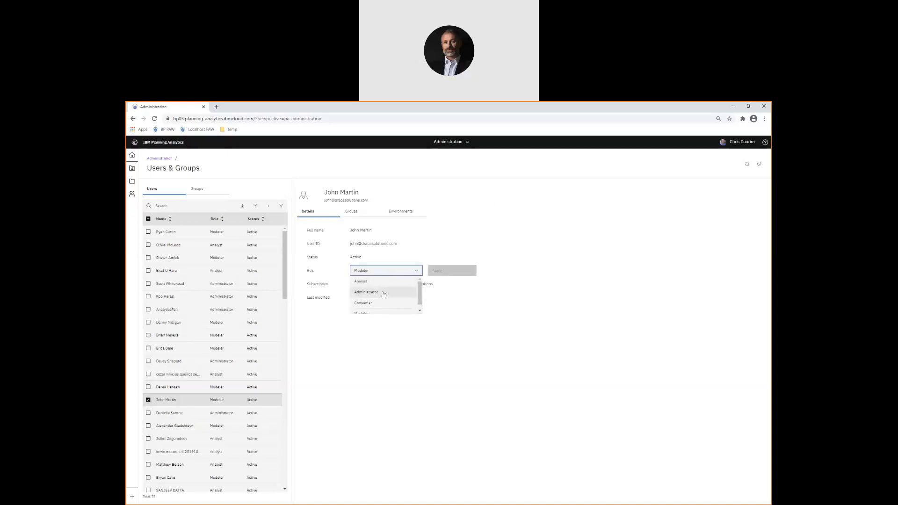
pyautogui.click(384, 293)
pyautogui.click(444, 271)
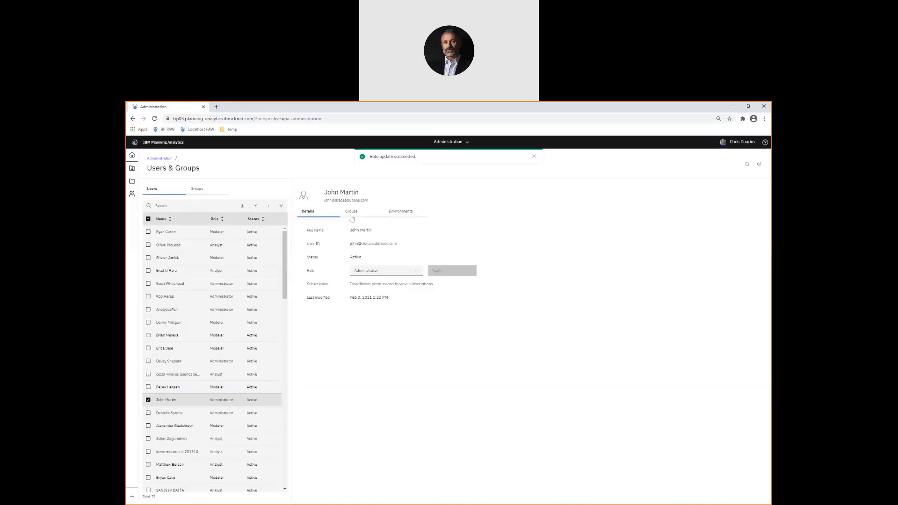
# Step: Check the selected user's groups and environments, and return to the Administration overview
pyautogui.click(352, 217)
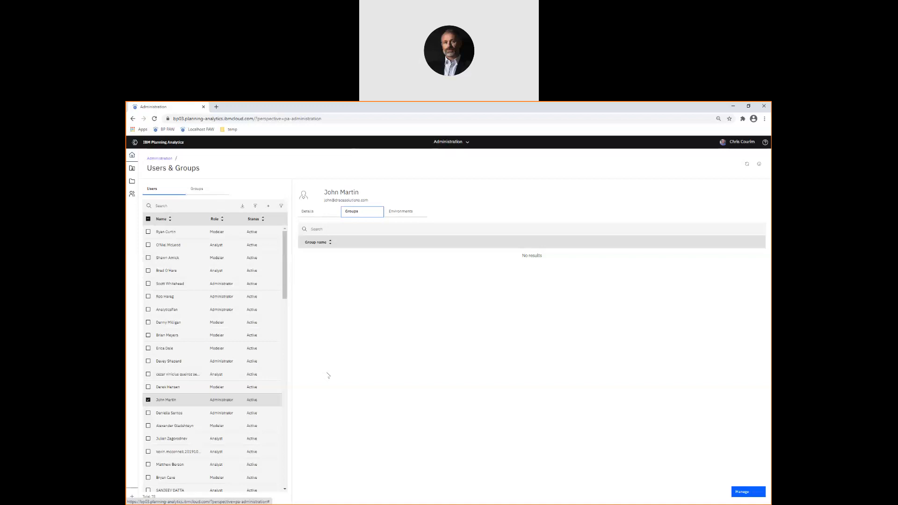
pyautogui.click(388, 213)
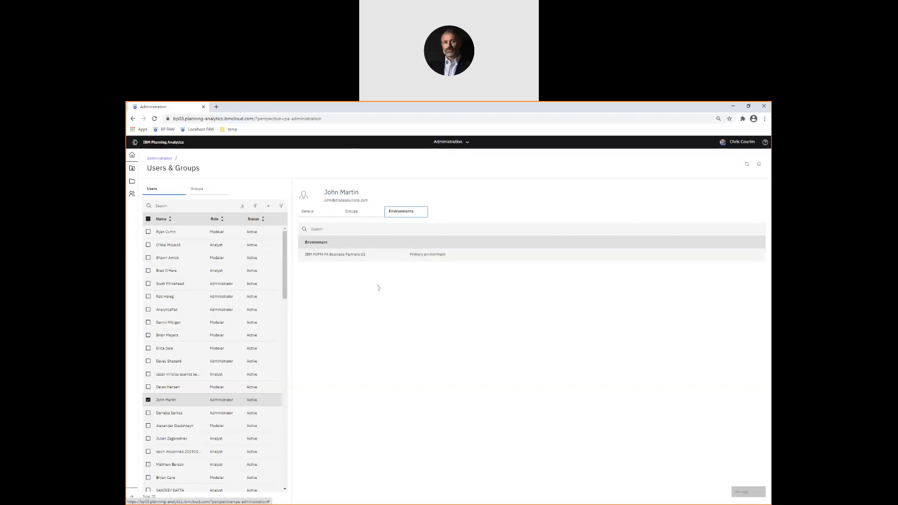
pyautogui.click(159, 158)
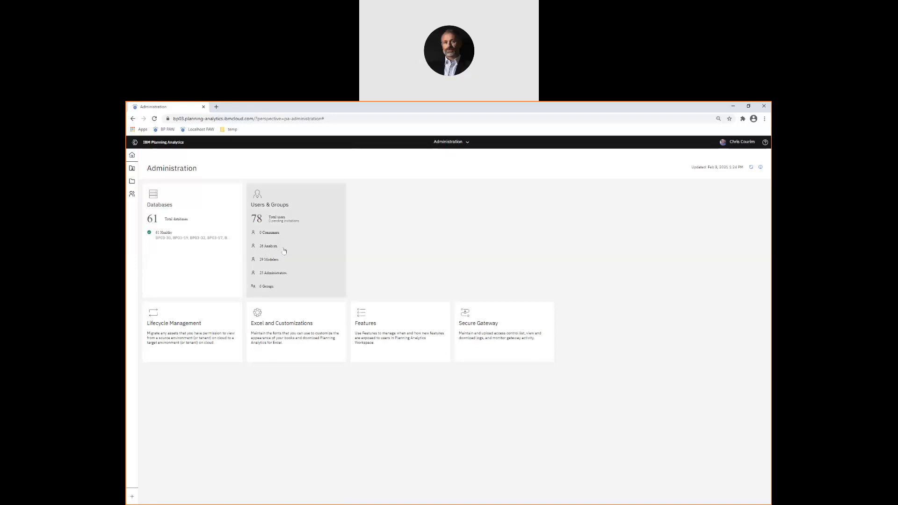
# Step: Start creating a snapshot in Lifecycle Management and set its user filter to AnalyticsFan
pyautogui.click(179, 349)
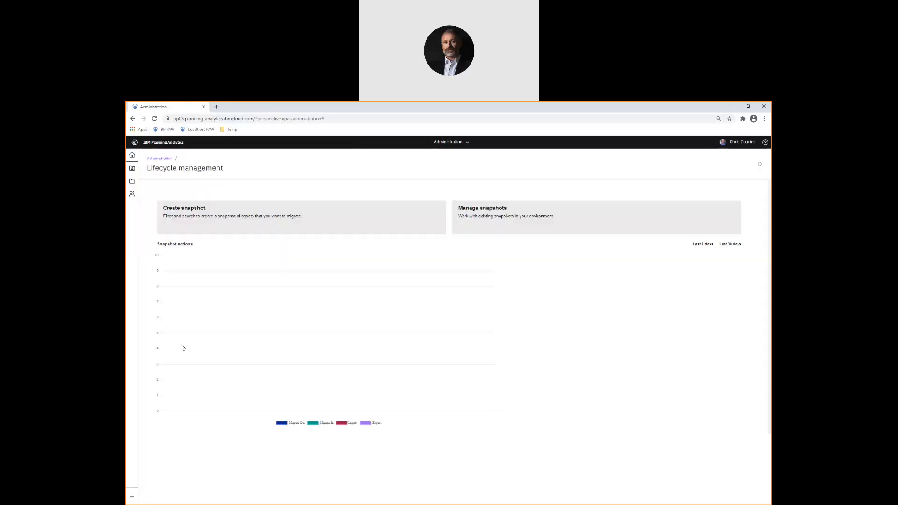
pyautogui.click(276, 222)
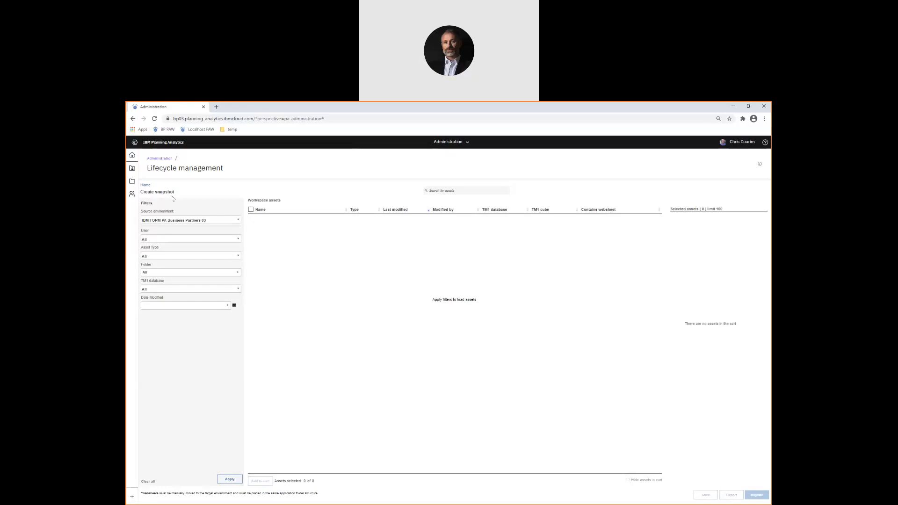
pyautogui.click(157, 241)
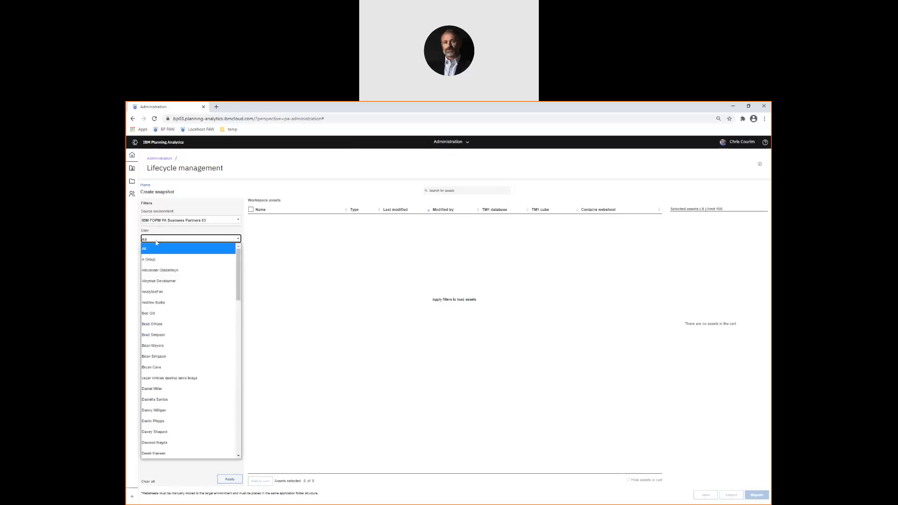
pyautogui.click(154, 292)
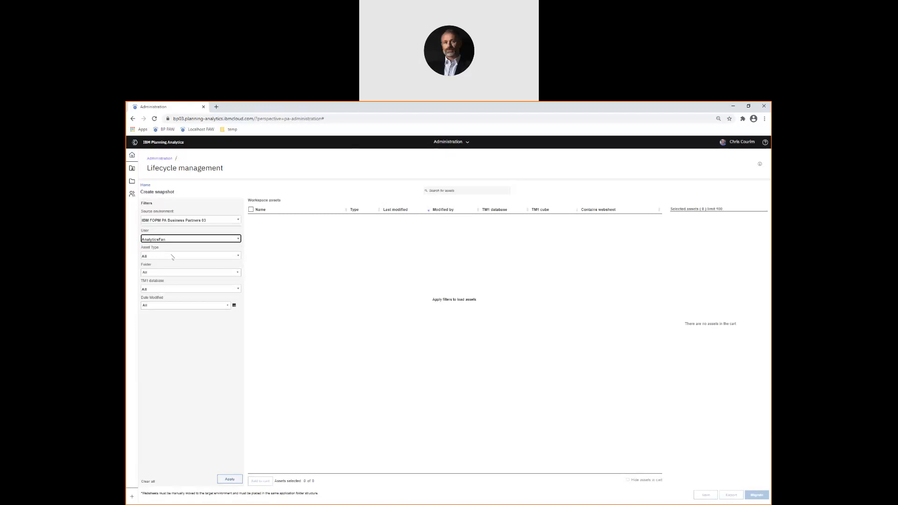
# Step: Filter the snapshot assets by asset type Book and TM1 database BP03-10, and load the matching assets
pyautogui.click(173, 257)
pyautogui.click(165, 271)
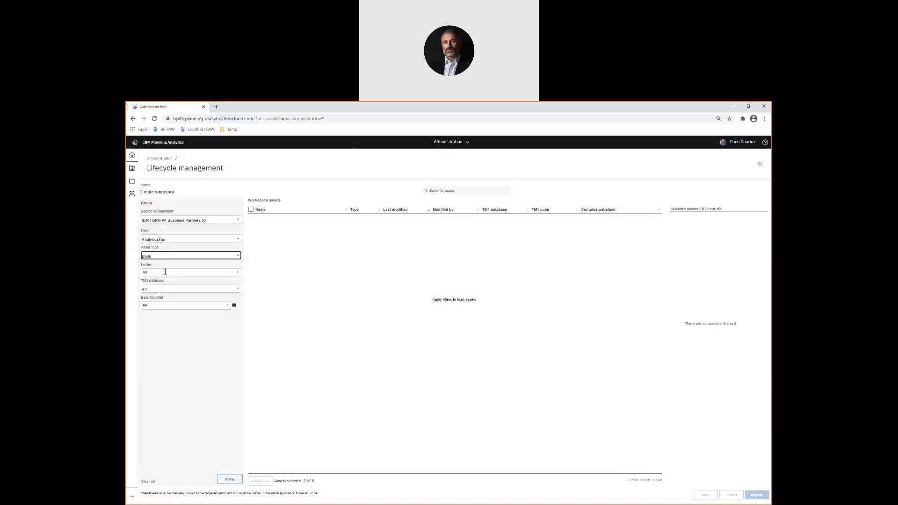
pyautogui.click(172, 289)
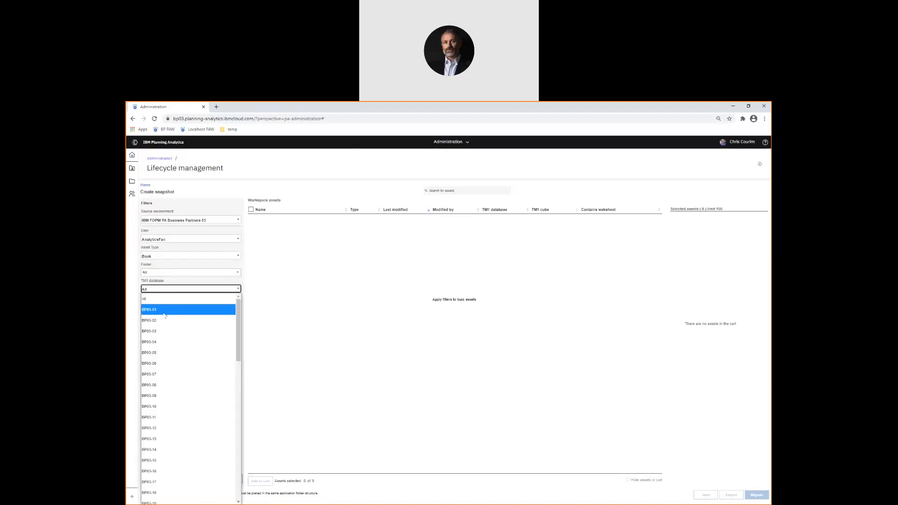
pyautogui.click(152, 406)
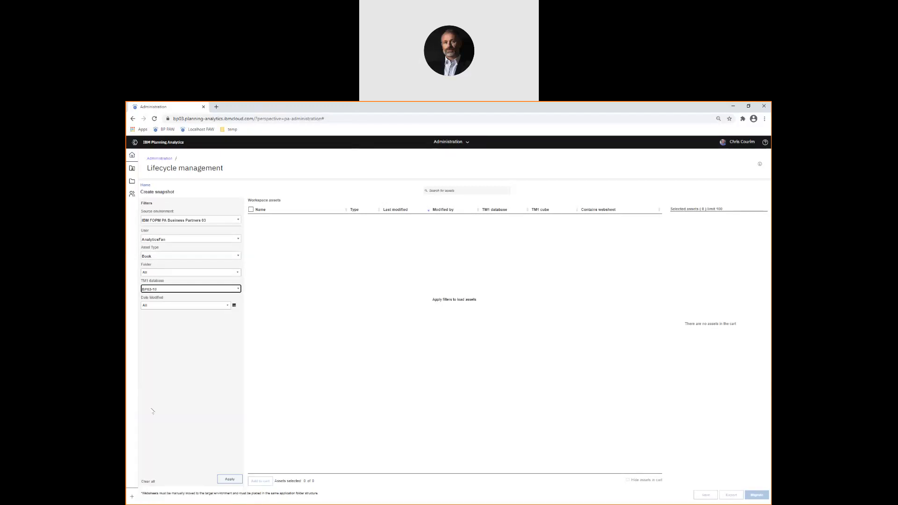
pyautogui.click(230, 480)
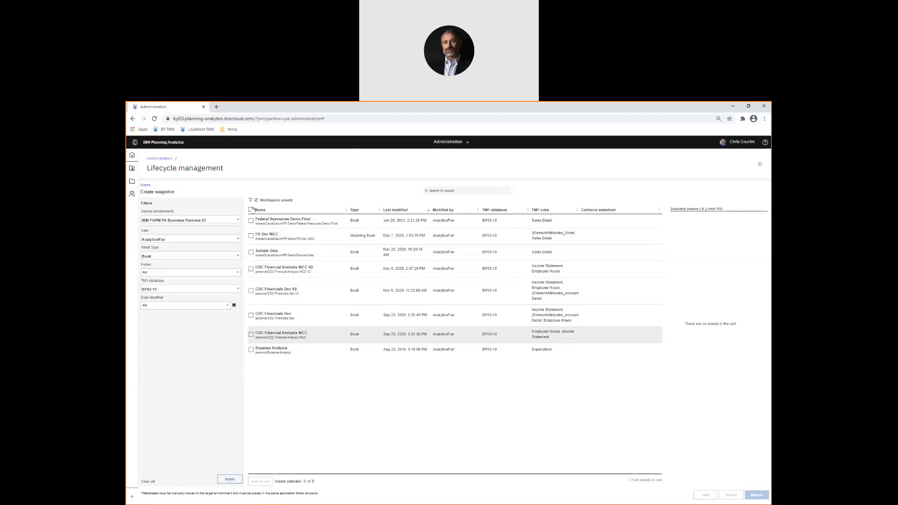
# Step: Add the Federal Resources Demo Final and CDC Financials Dev V2 books to the snapshot cart
pyautogui.click(251, 220)
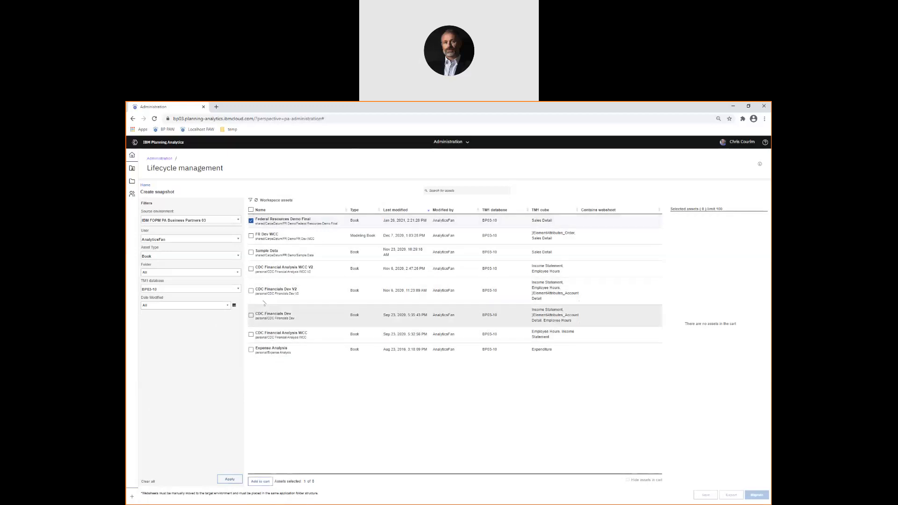
pyautogui.click(250, 291)
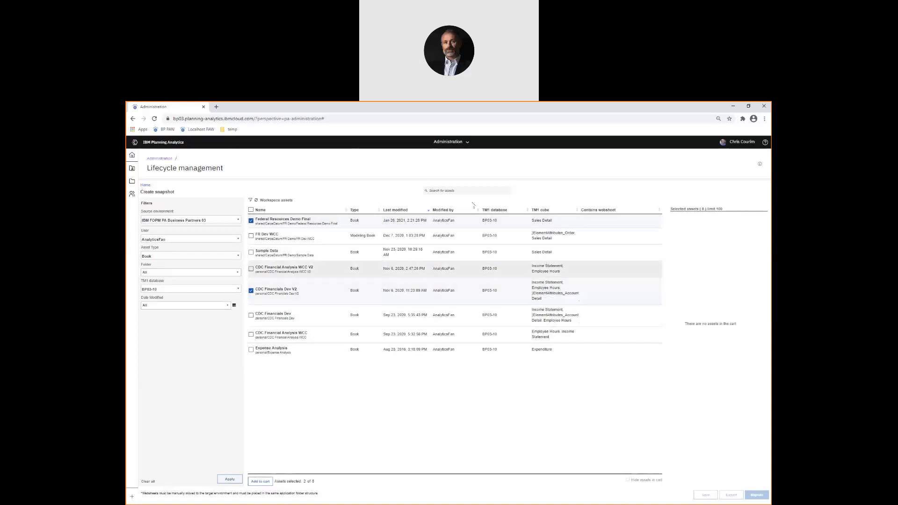
pyautogui.click(261, 482)
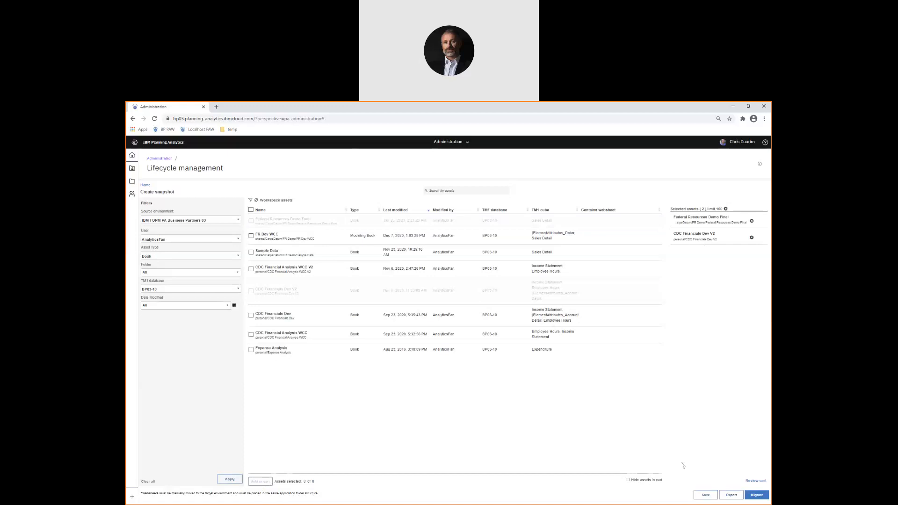
# Step: Save the selected assets as a snapshot named Test and export it
pyautogui.click(728, 500)
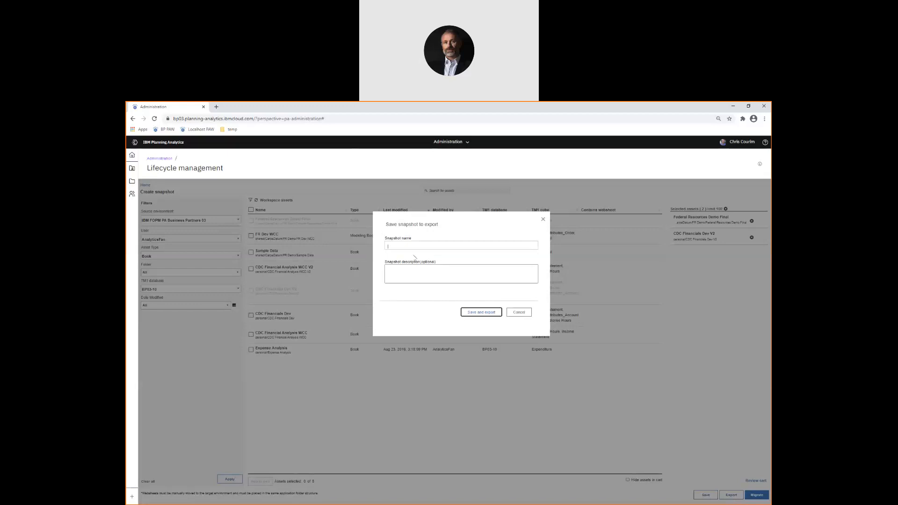
pyautogui.write('Test')
pyautogui.click(486, 313)
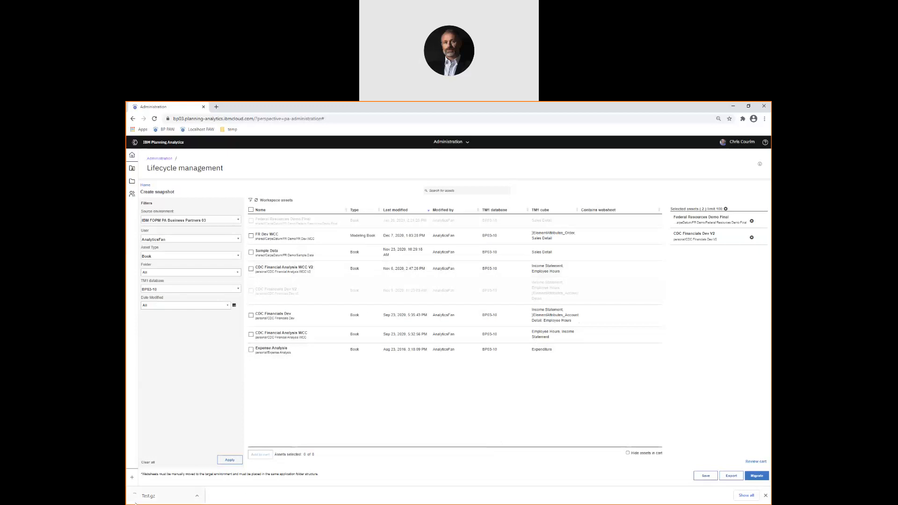
# Step: Show the exported Test.gz file in its download folder in File Explorer, and return to the browser
pyautogui.click(197, 496)
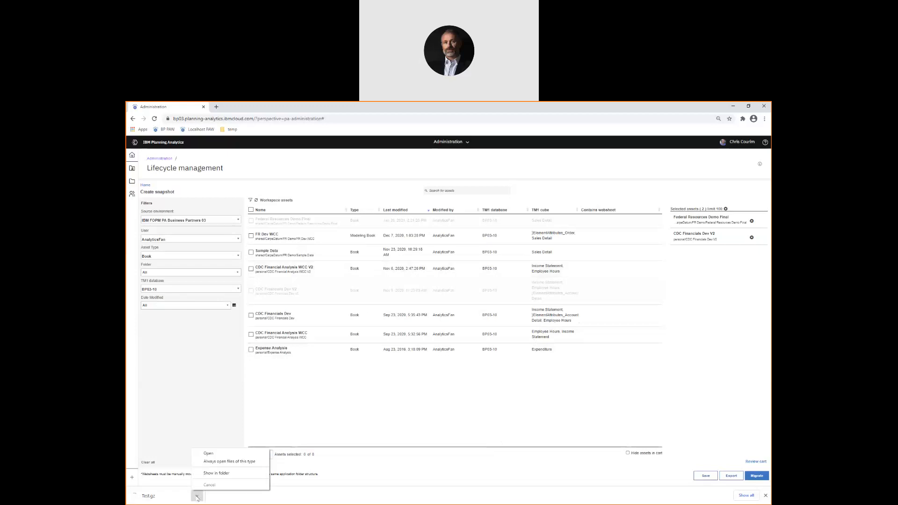
pyautogui.click(207, 473)
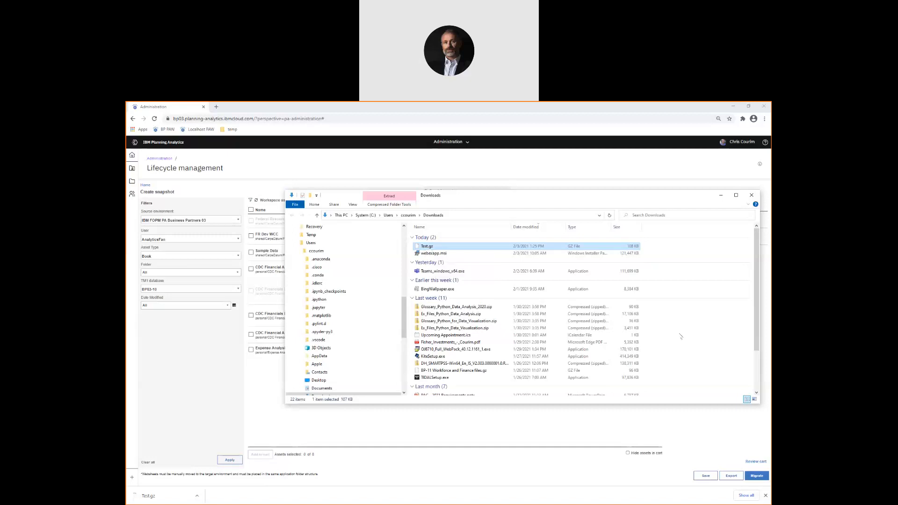
pyautogui.click(707, 448)
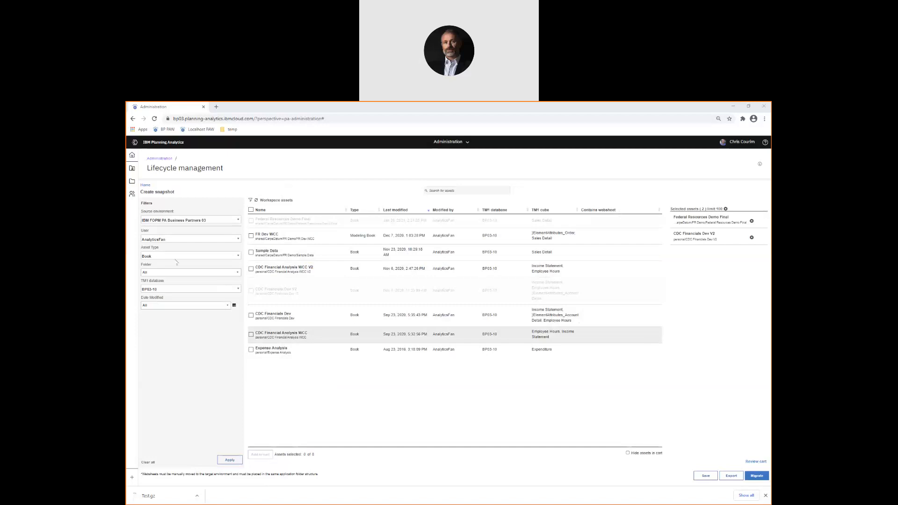
# Step: Open Excel and Customizations in Administration and show the details of Update 60 of Planning Analytics for Microsoft Excel
pyautogui.click(162, 159)
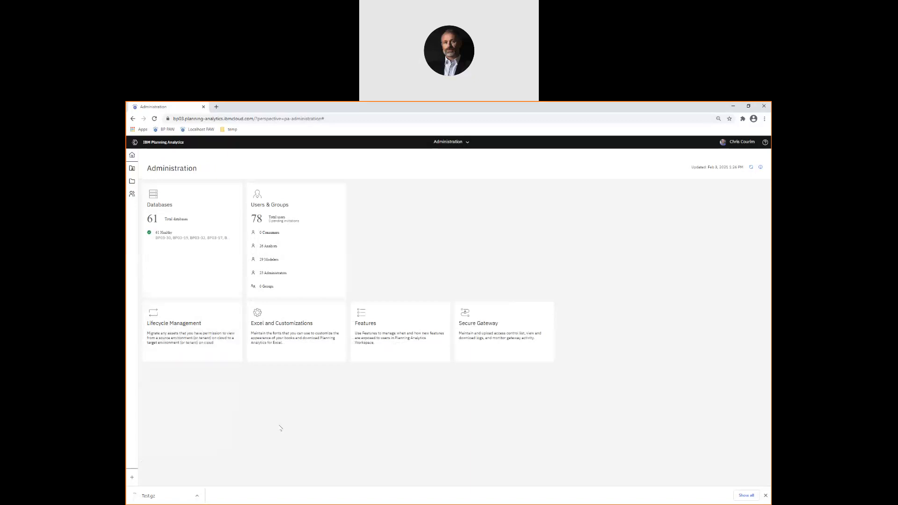
pyautogui.click(294, 345)
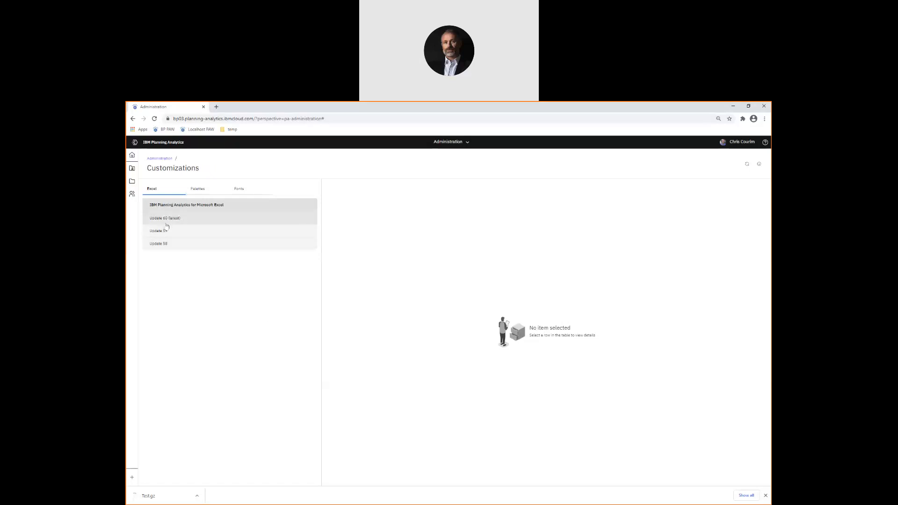
pyautogui.click(166, 224)
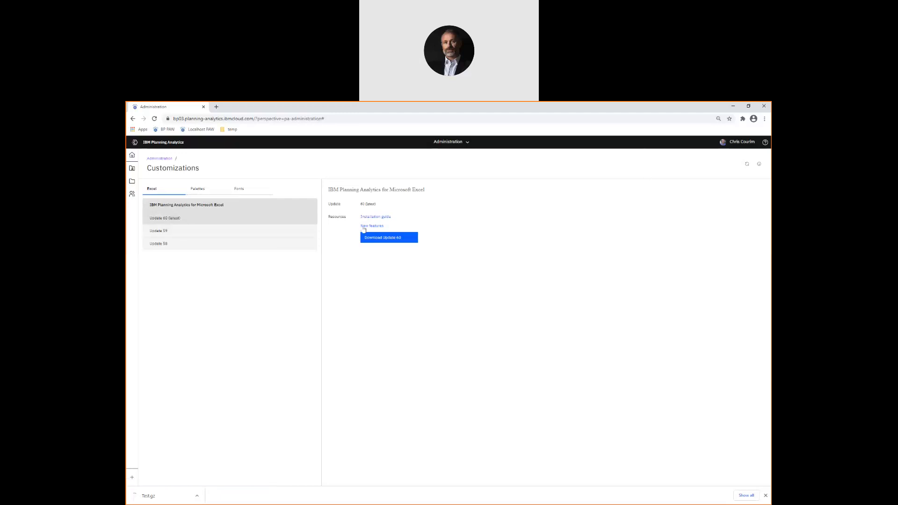
# Step: Check the color palettes and the color wheel for creating a categorical palette, and leave without saving a palette
pyautogui.click(196, 189)
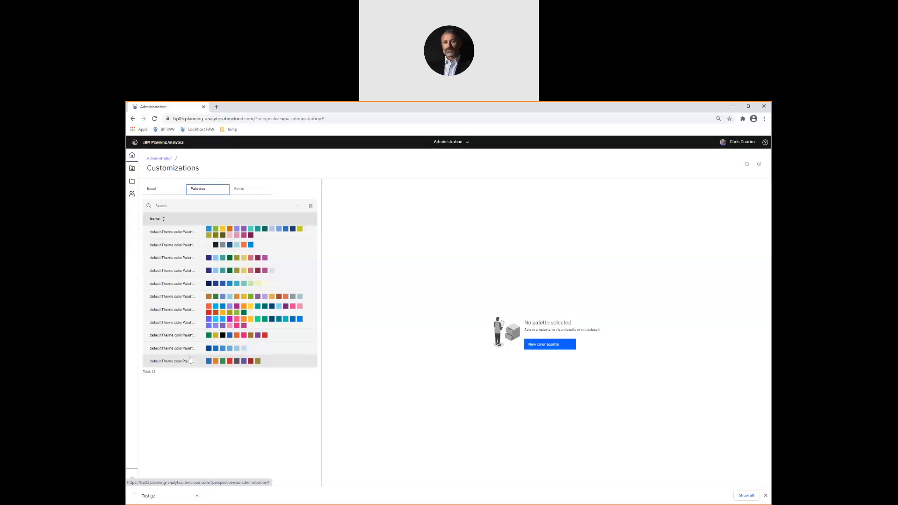
pyautogui.click(298, 207)
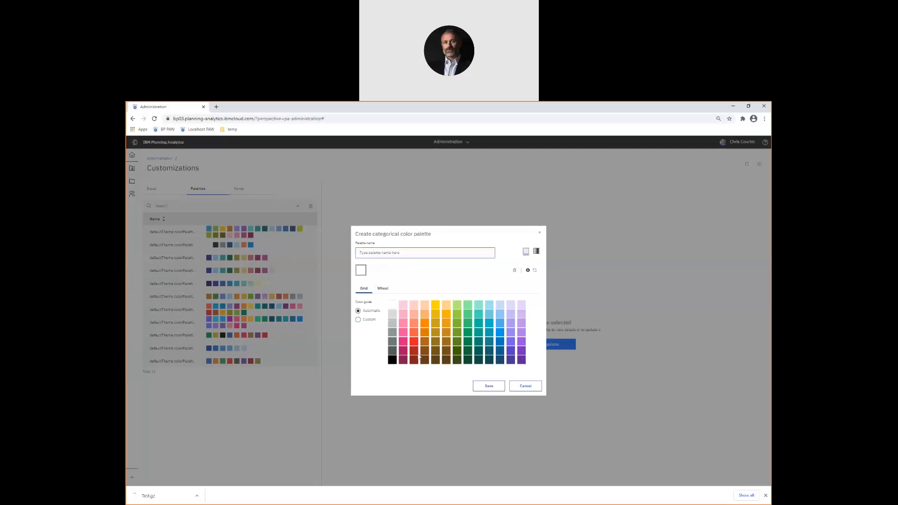
pyautogui.click(382, 288)
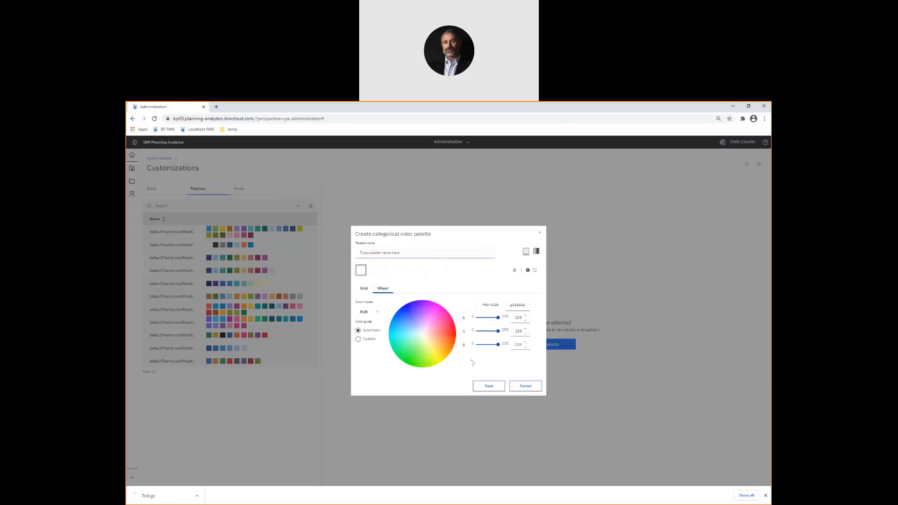
pyautogui.click(518, 388)
# Step: Check the custom fonts, go back to the palettes, and return to the Administration overview
pyautogui.click(240, 189)
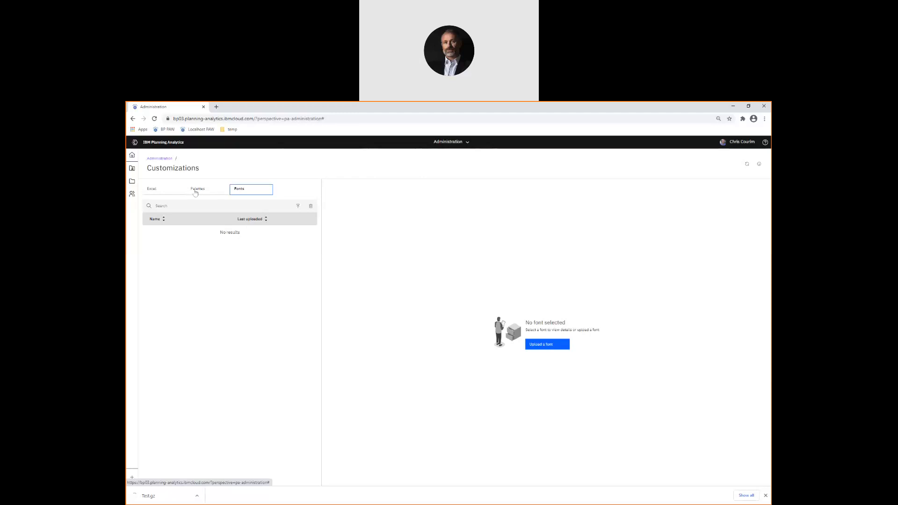
pyautogui.click(197, 191)
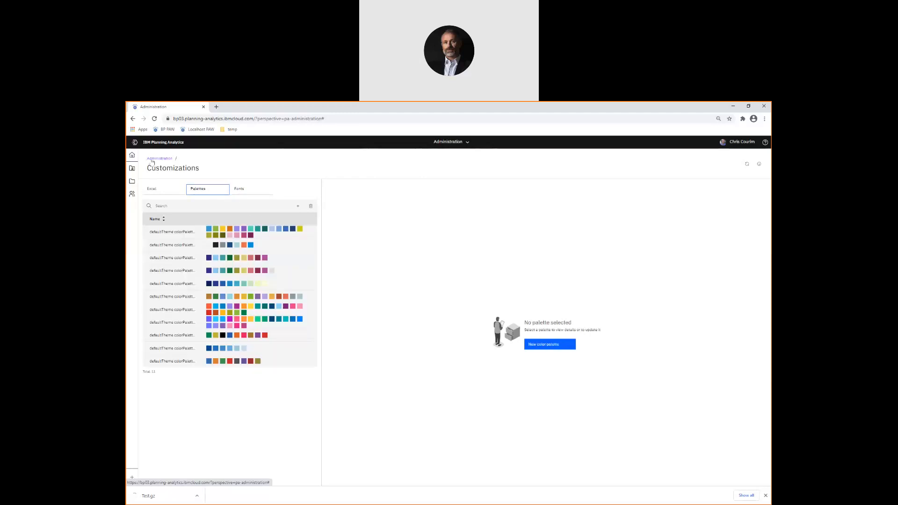
pyautogui.click(153, 159)
# Step: View the Features and Secure Gateway pages in Administration, and return to the overview
pyautogui.click(399, 333)
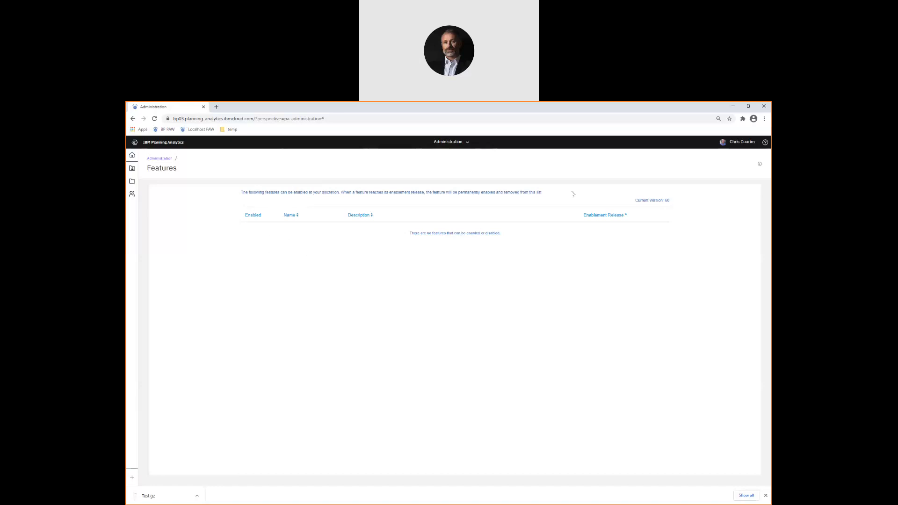
pyautogui.click(160, 158)
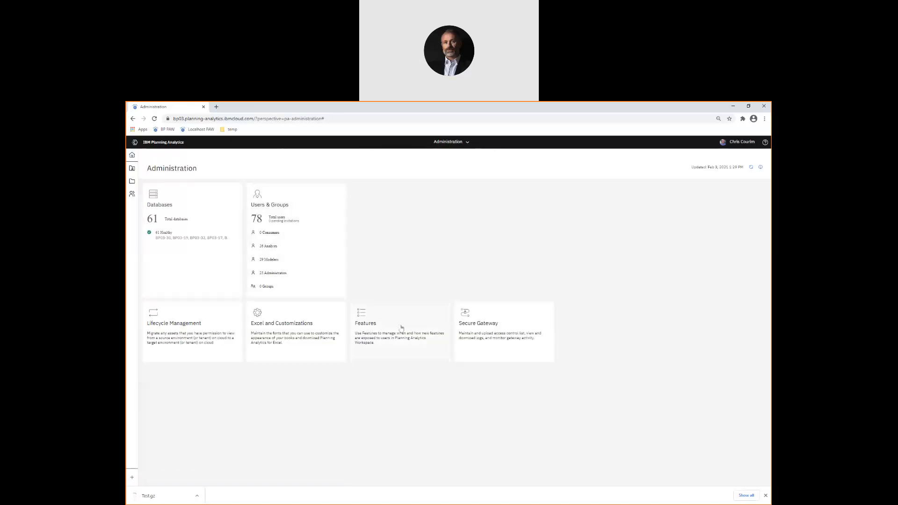
pyautogui.click(474, 337)
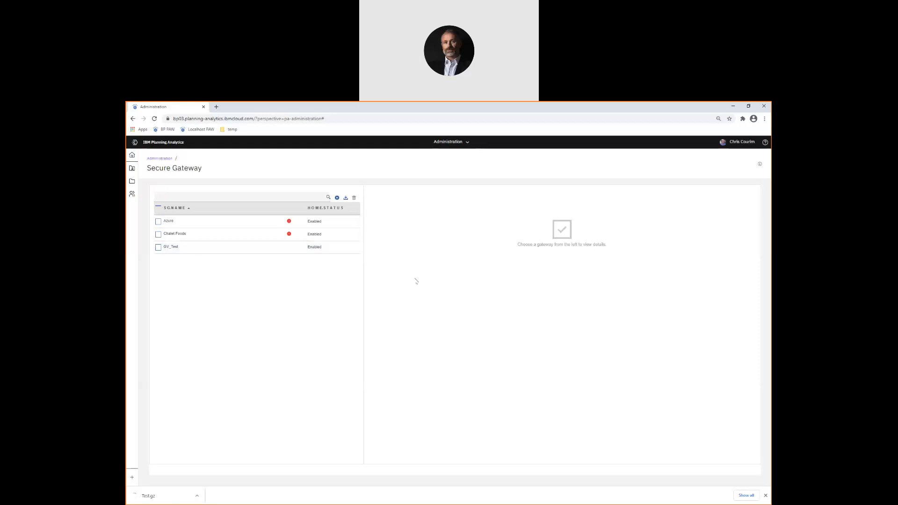
pyautogui.click(161, 158)
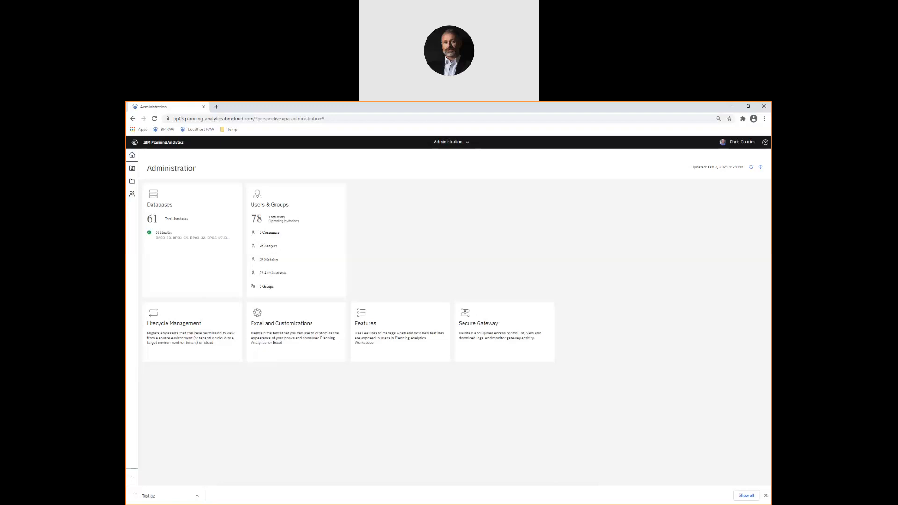
# Step: Switch to the Edge window with IBM Knowledge Center and go to the IBM Planning Analytics 2.0.x documentation home page
pyautogui.click(216, 107)
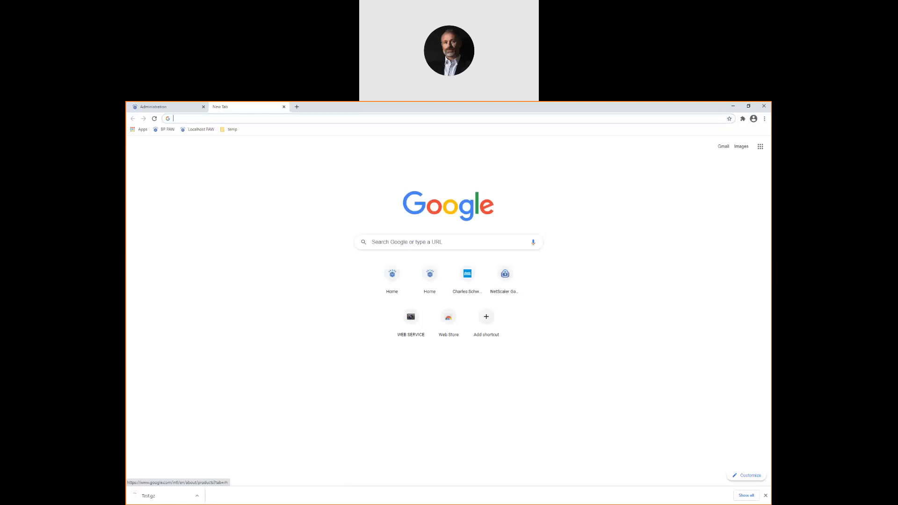
pyautogui.hotkey('alt', 'Tab')
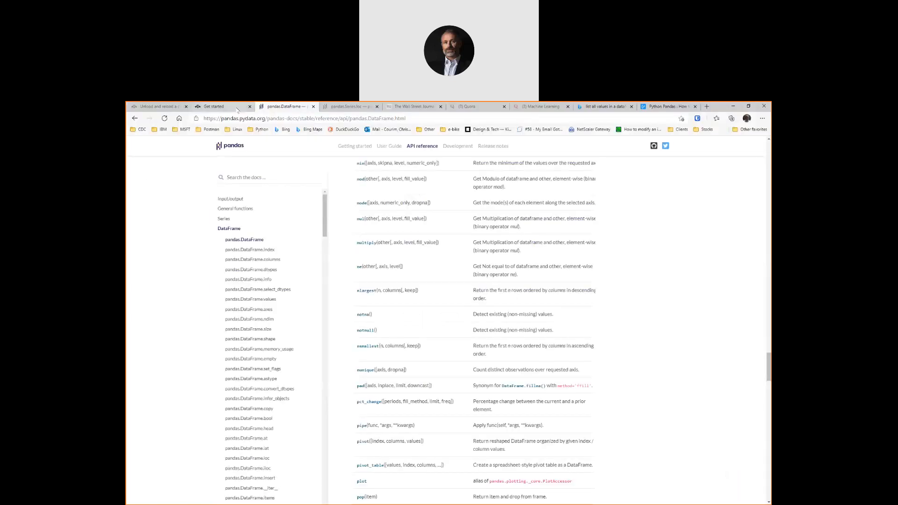
pyautogui.click(220, 107)
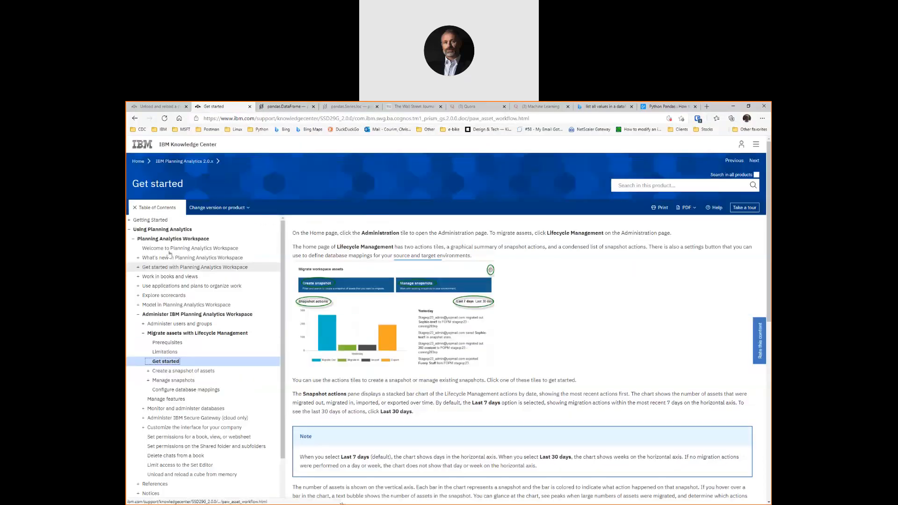
pyautogui.click(130, 231)
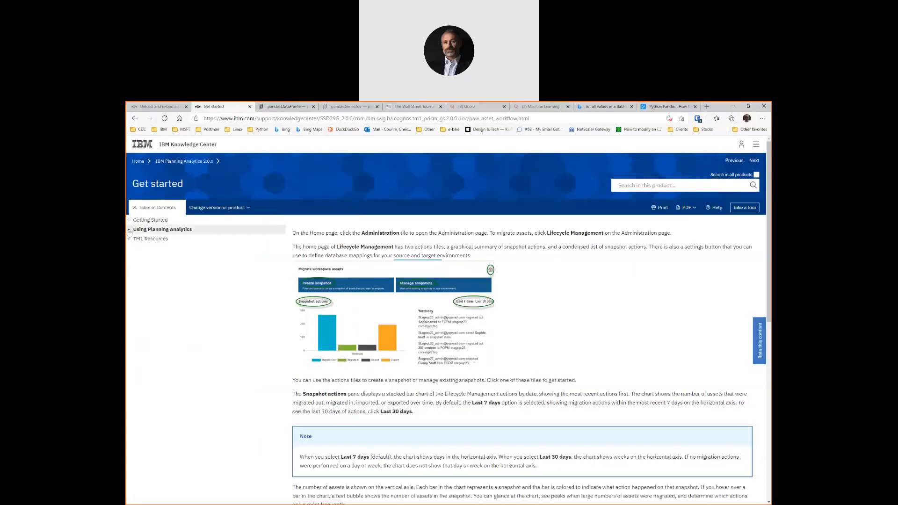
pyautogui.click(193, 162)
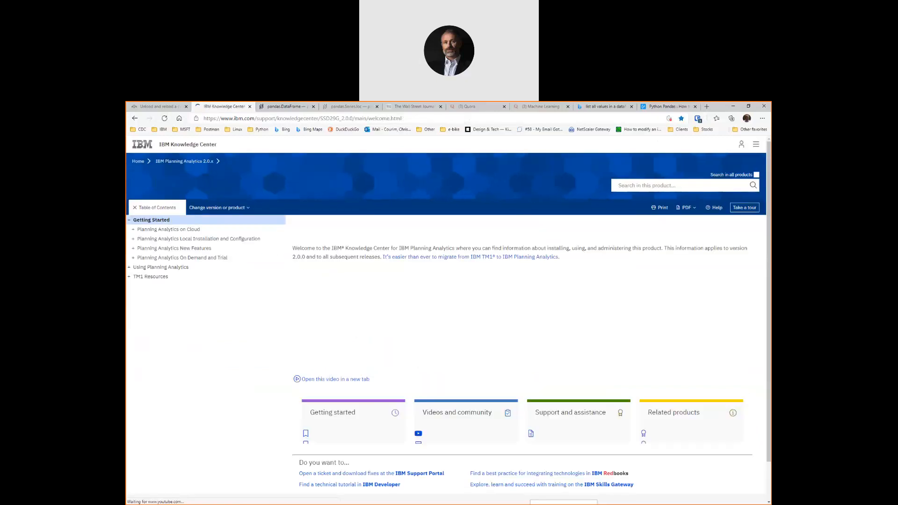
# Step: Under Planning Analytics New Features, expand What's new in Planning Analytics Workspace and open the 2.0.60 topic of January 12, 2021
pyautogui.click(135, 248)
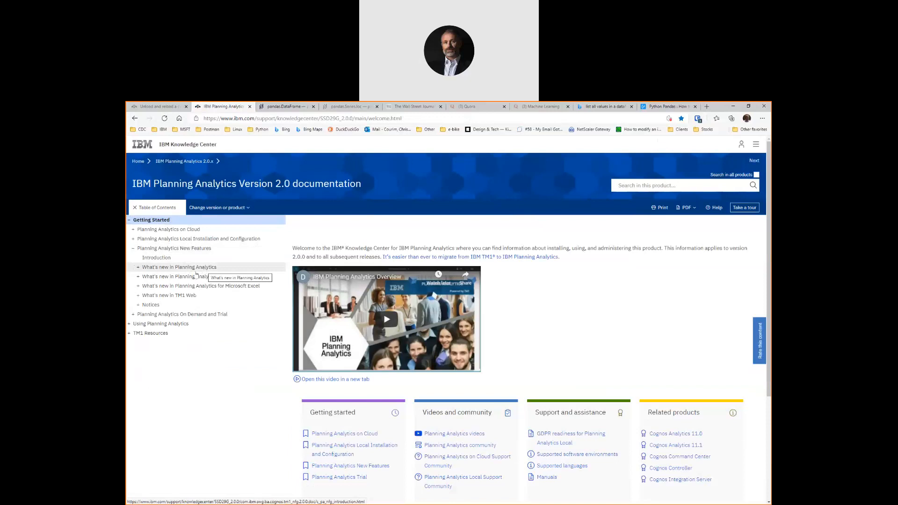
pyautogui.click(138, 276)
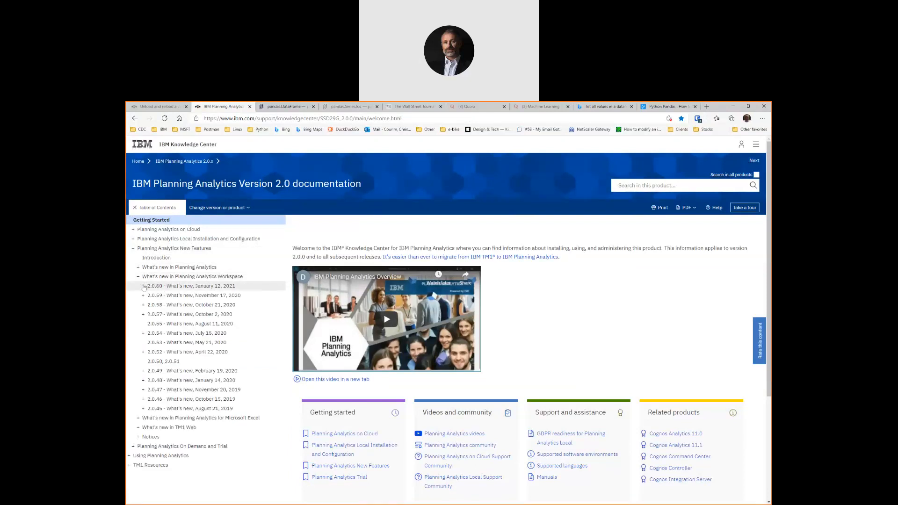
pyautogui.click(142, 286)
pyautogui.click(189, 287)
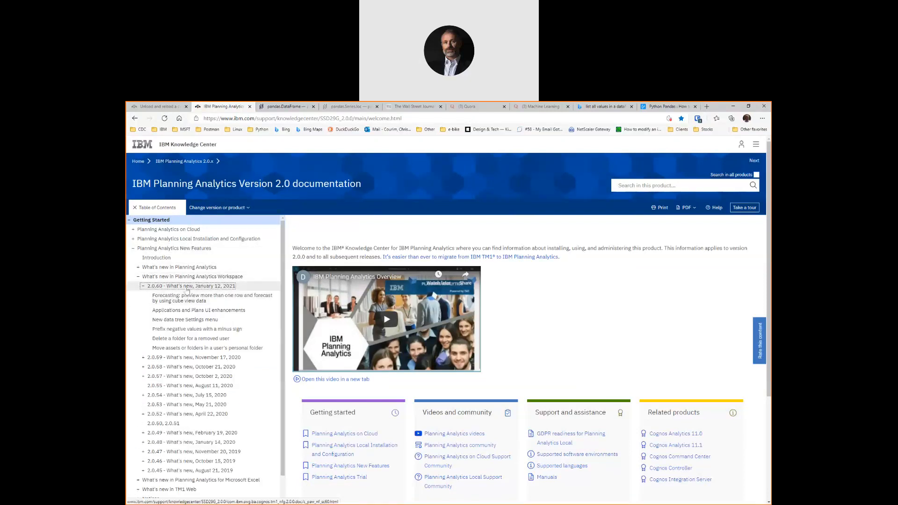